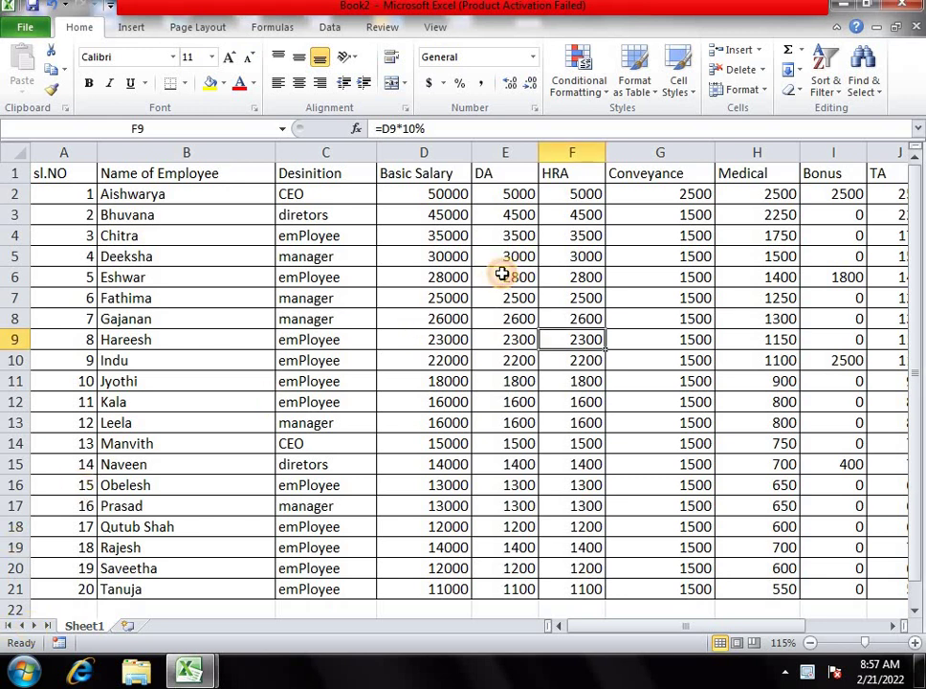
Review the Sheet1 salary data (D7, C10, the PF formula in L8), ending inside the data.
{"action": "left_click", "coordinate": [421, 298]}
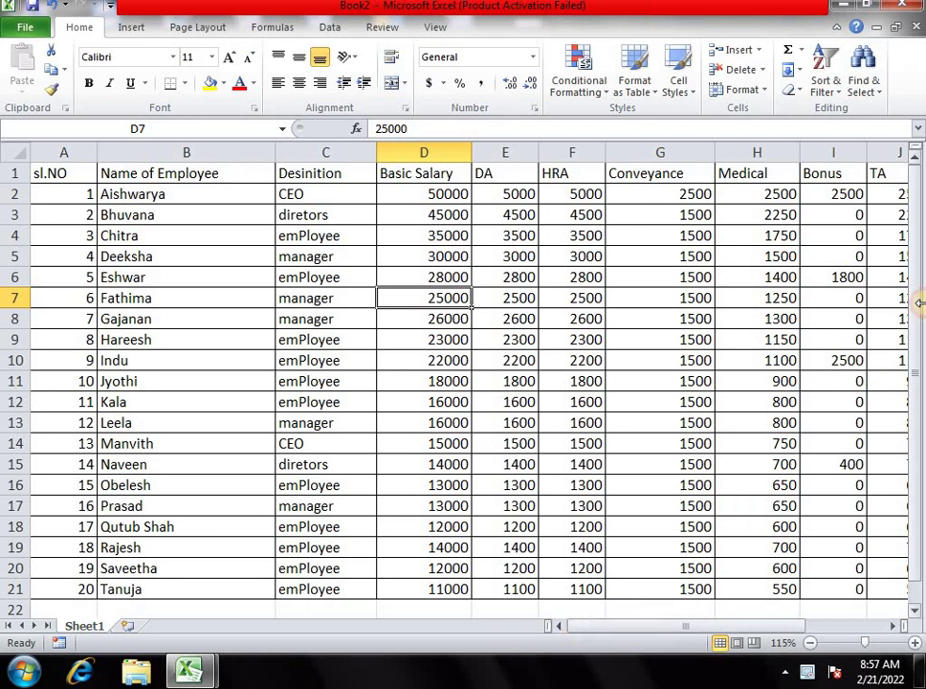
{"action": "left_click", "coordinate": [357, 360]}
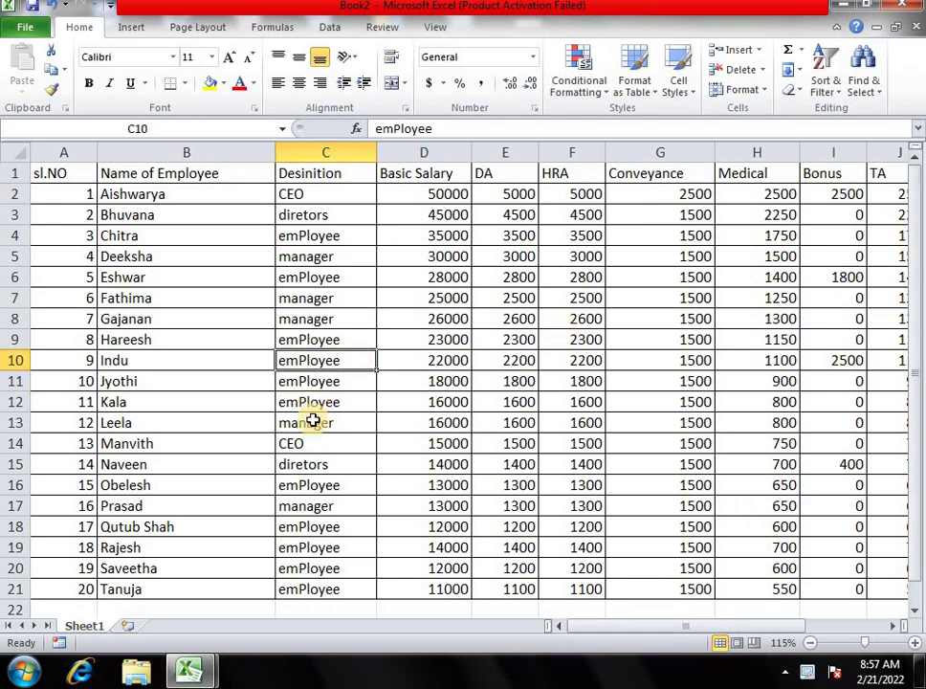
{"action": "scroll", "coordinate": [500, 383], "scroll_direction": "down", "scroll_amount": 2}
{"action": "left_click", "coordinate": [741, 273]}
{"action": "scroll", "coordinate": [644, 264], "scroll_direction": "down", "scroll_amount": 1}
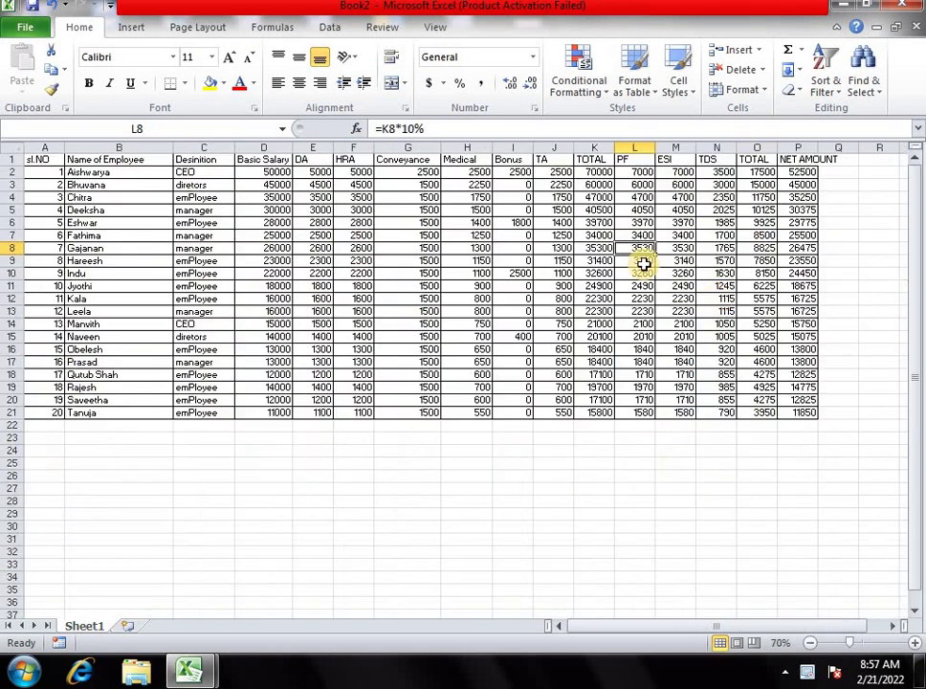
{"action": "scroll", "coordinate": [475, 207], "scroll_direction": "up", "scroll_amount": 1}
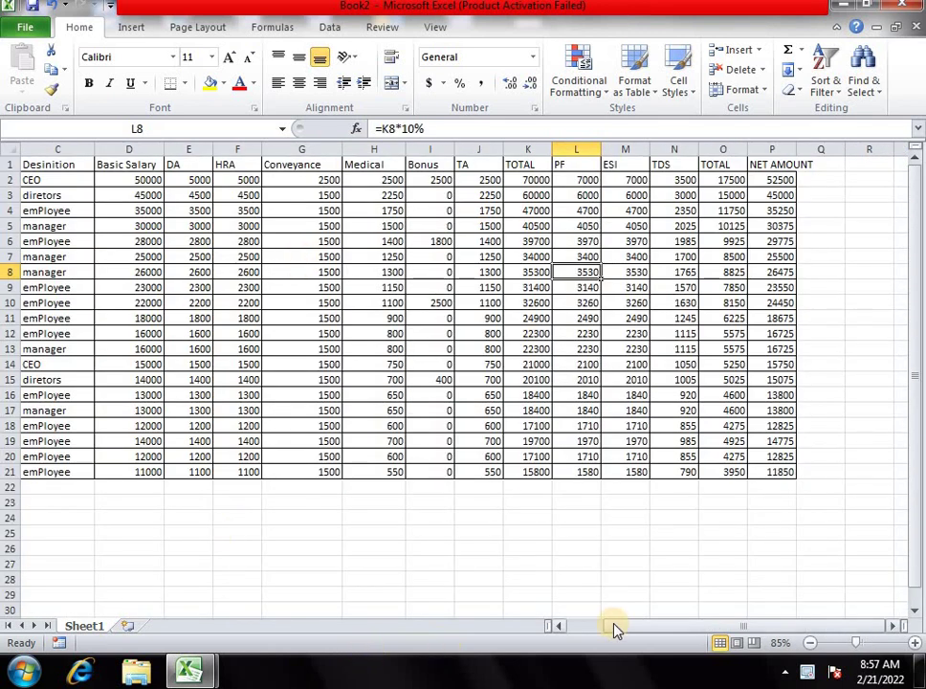
{"action": "left_click_drag", "start_coordinate": [615, 629], "coordinate": [562, 627]}
{"action": "scroll", "coordinate": [269, 294], "scroll_direction": "up", "scroll_amount": 1}
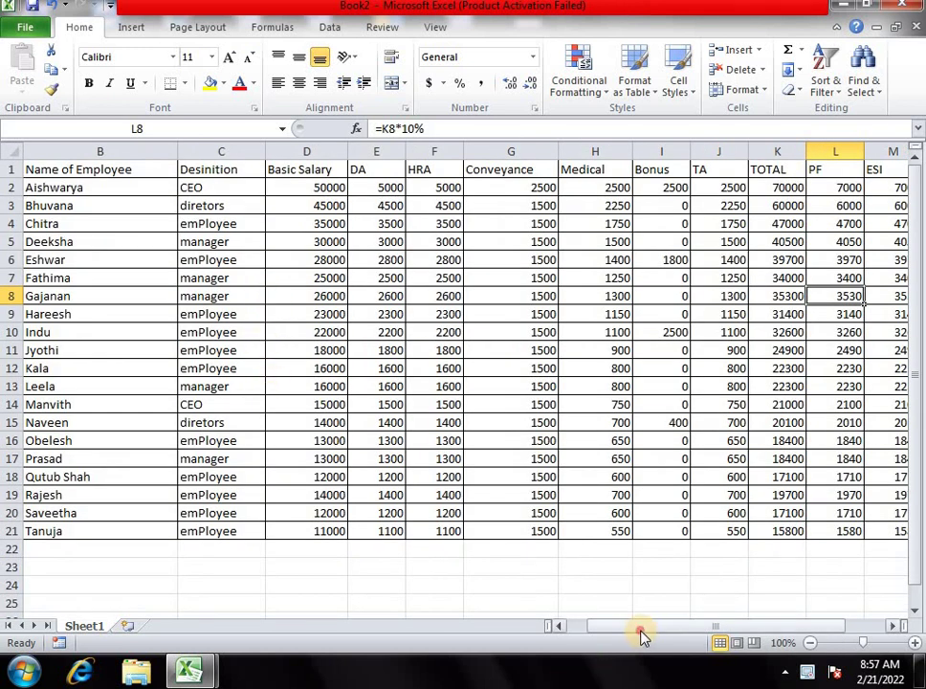
{"action": "left_click_drag", "start_coordinate": [643, 636], "coordinate": [547, 626]}
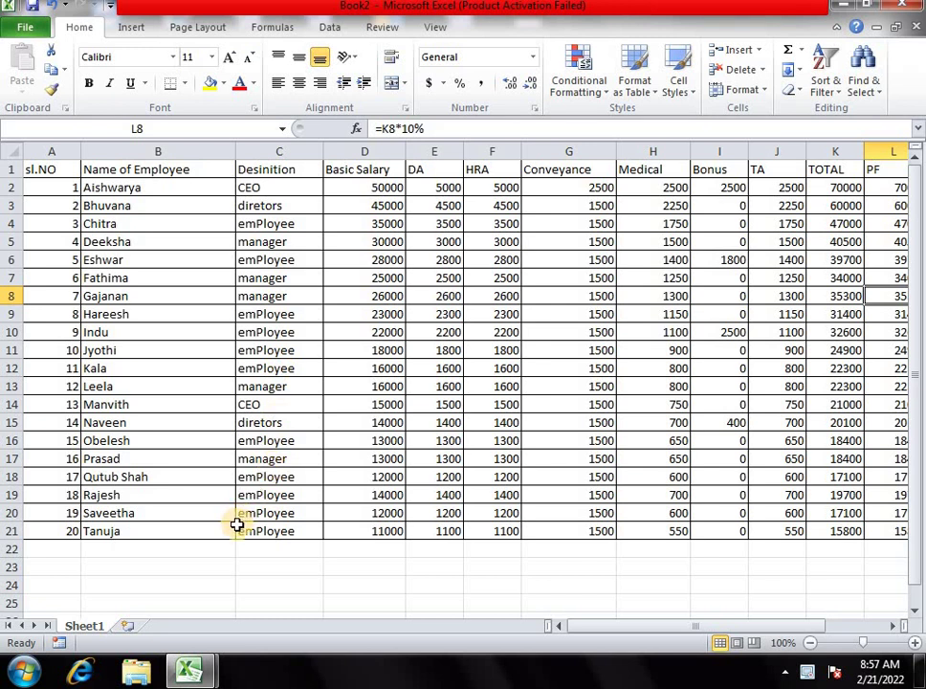
{"action": "left_click", "coordinate": [103, 369]}
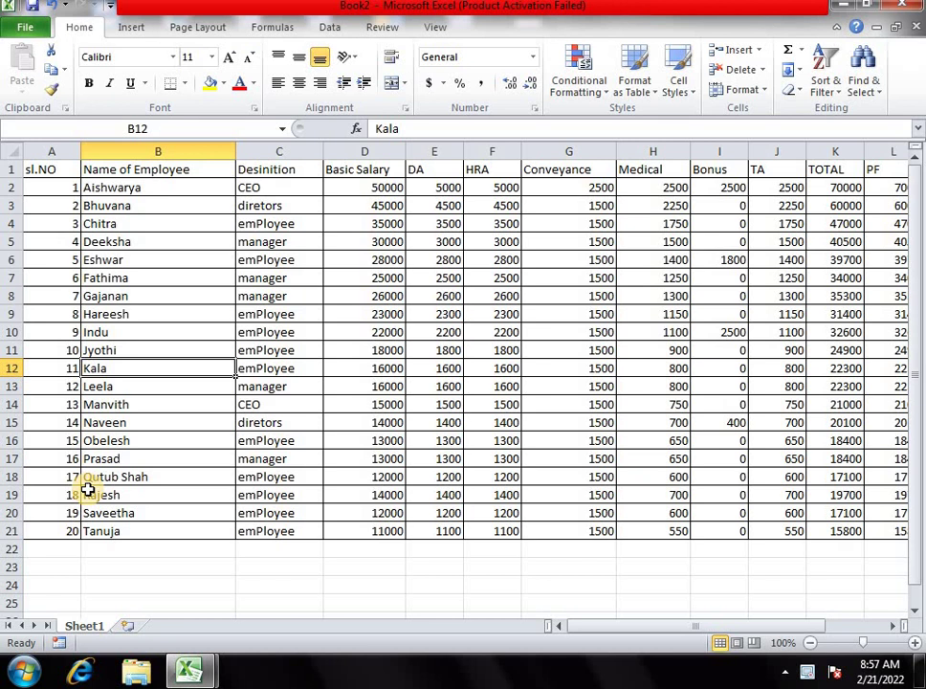
Create PivotTable1 from Sheet1!$A$1:$P$21 on a new worksheet, moving the Field List aside.
{"action": "left_click", "coordinate": [138, 30]}
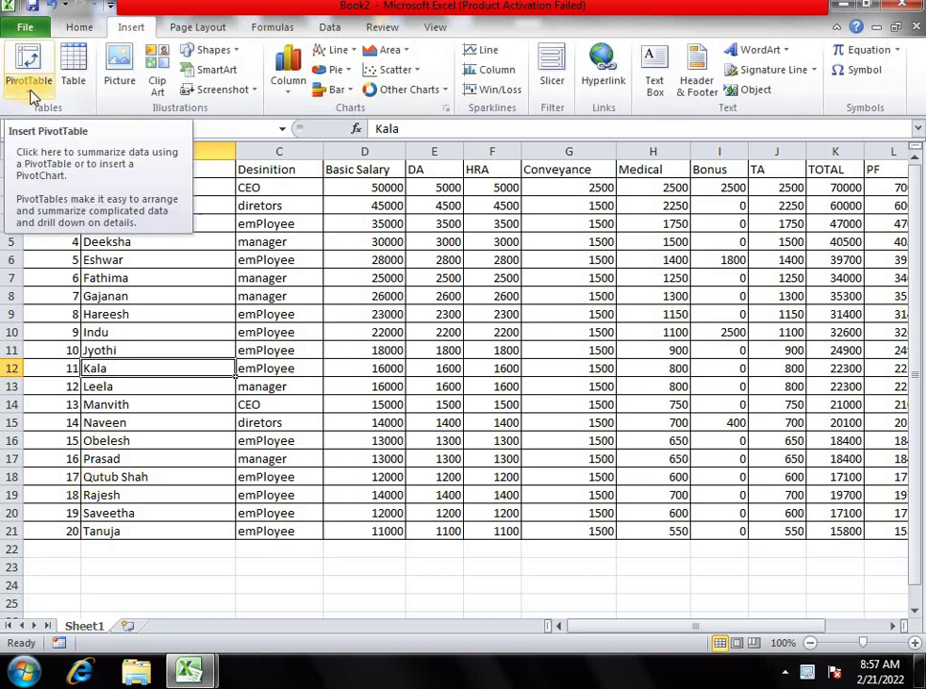
{"action": "left_click", "coordinate": [28, 84]}
{"action": "left_click", "coordinate": [48, 115]}
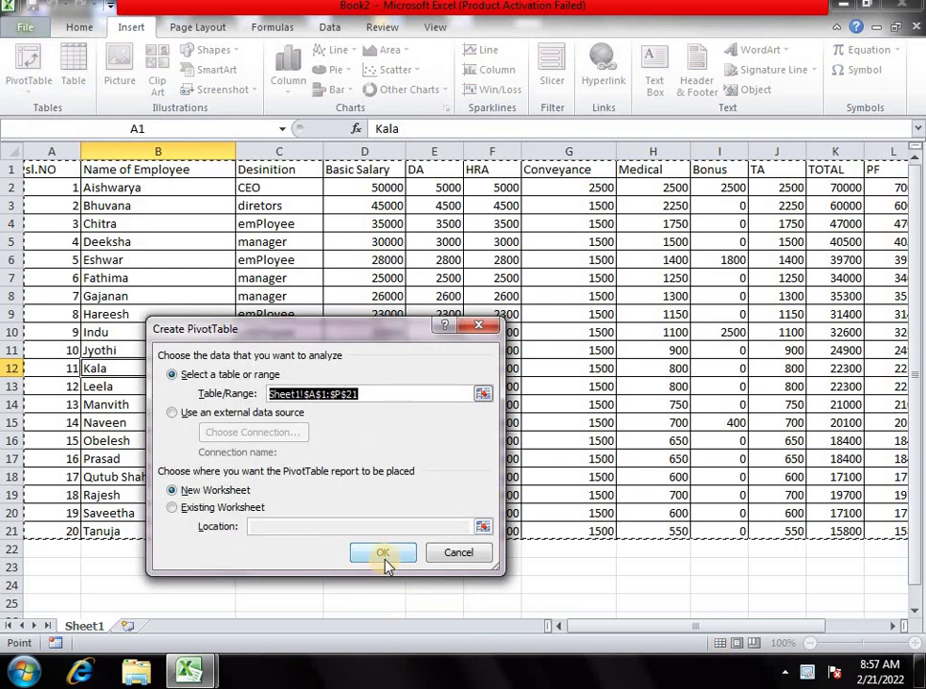
{"action": "left_click", "coordinate": [384, 555]}
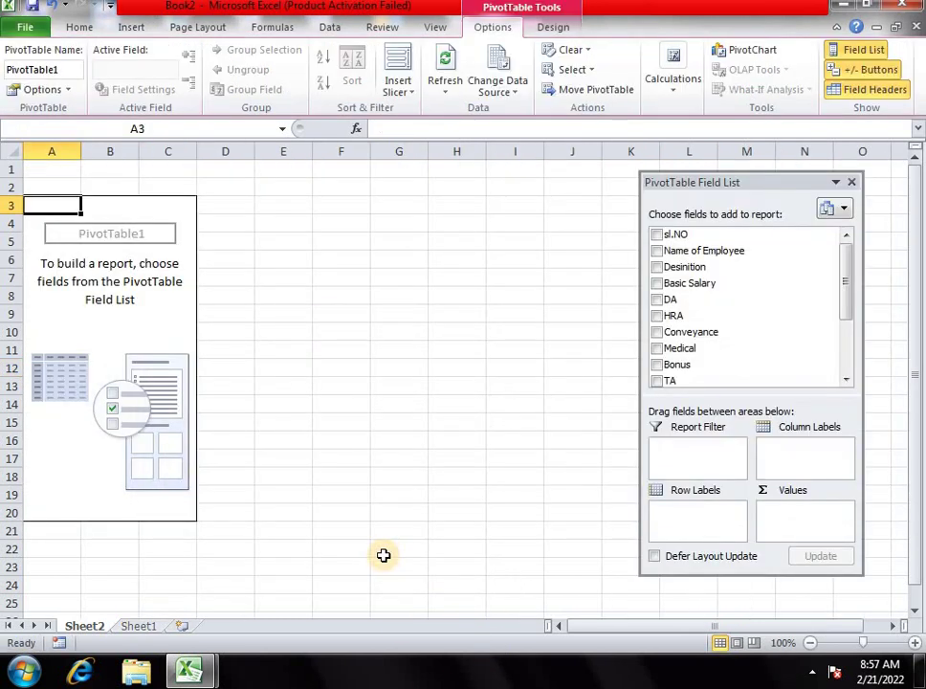
{"action": "left_click_drag", "start_coordinate": [734, 189], "coordinate": [806, 180]}
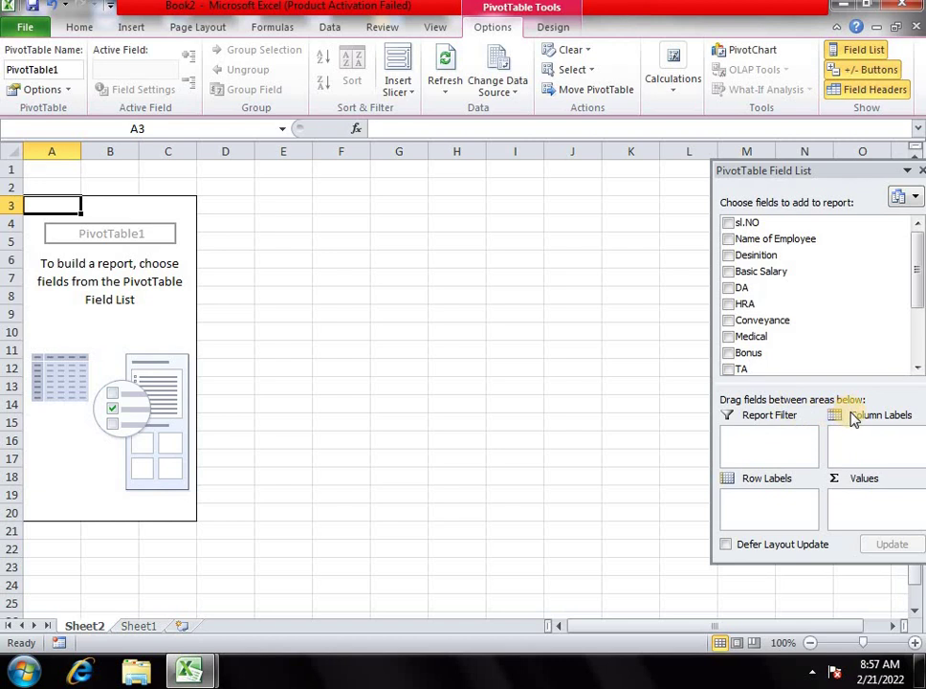
{"action": "left_click", "coordinate": [440, 258]}
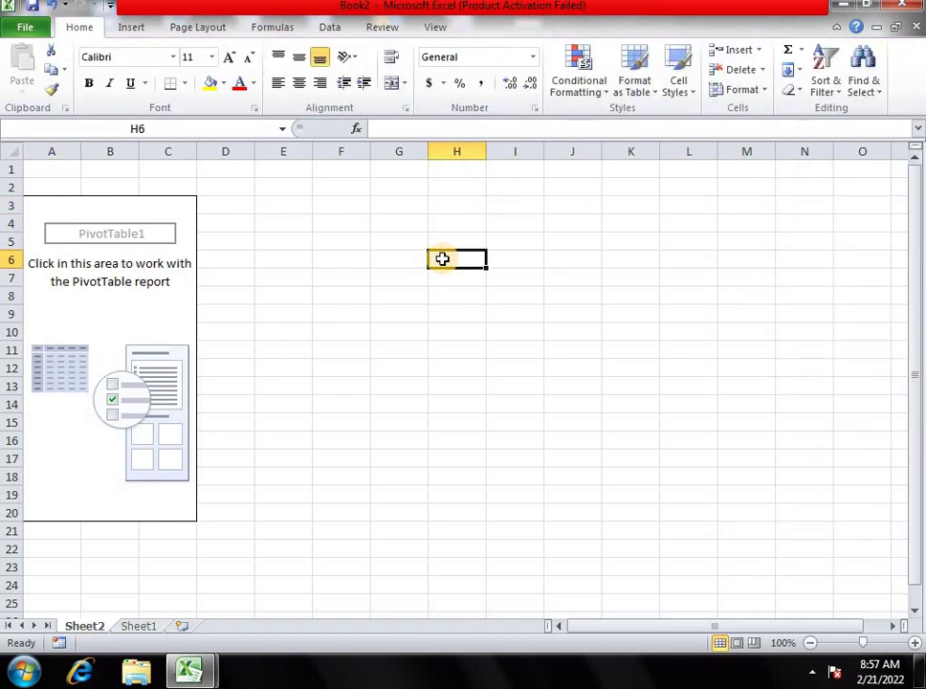
{"action": "left_click", "coordinate": [87, 321]}
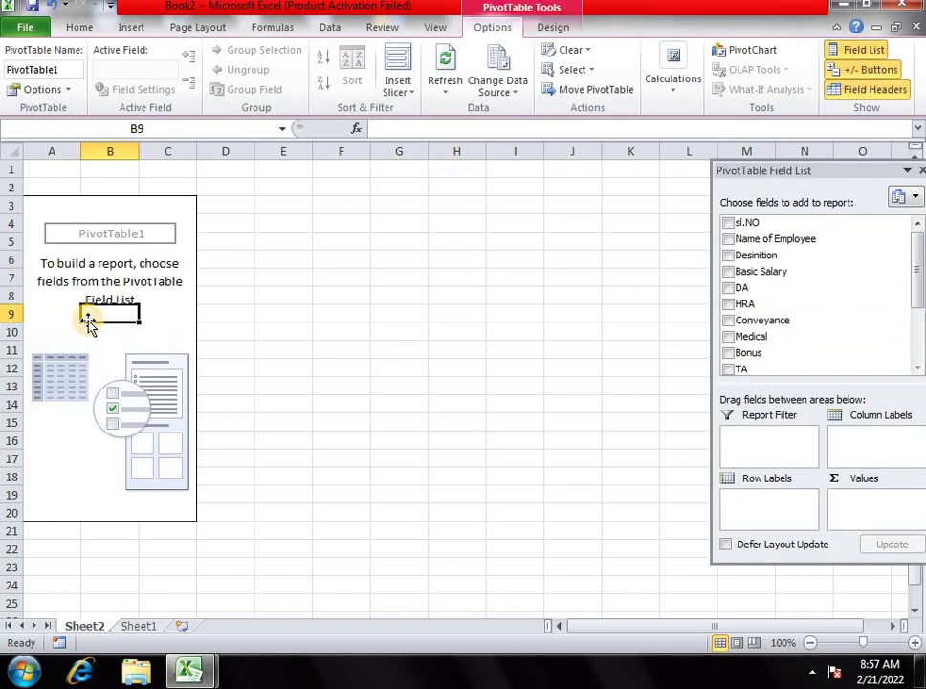
{"action": "mouse_move", "coordinate": [813, 238]}
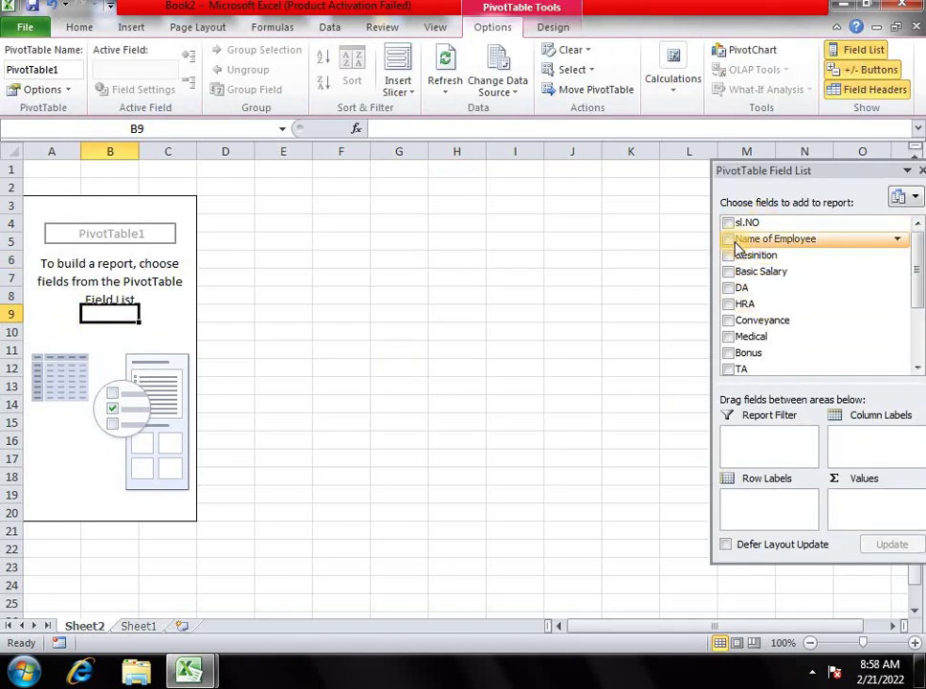
Put Name of Employee in Row Labels and filter the rows to only Aishwarya.
{"action": "left_click_drag", "start_coordinate": [736, 240], "coordinate": [771, 521]}
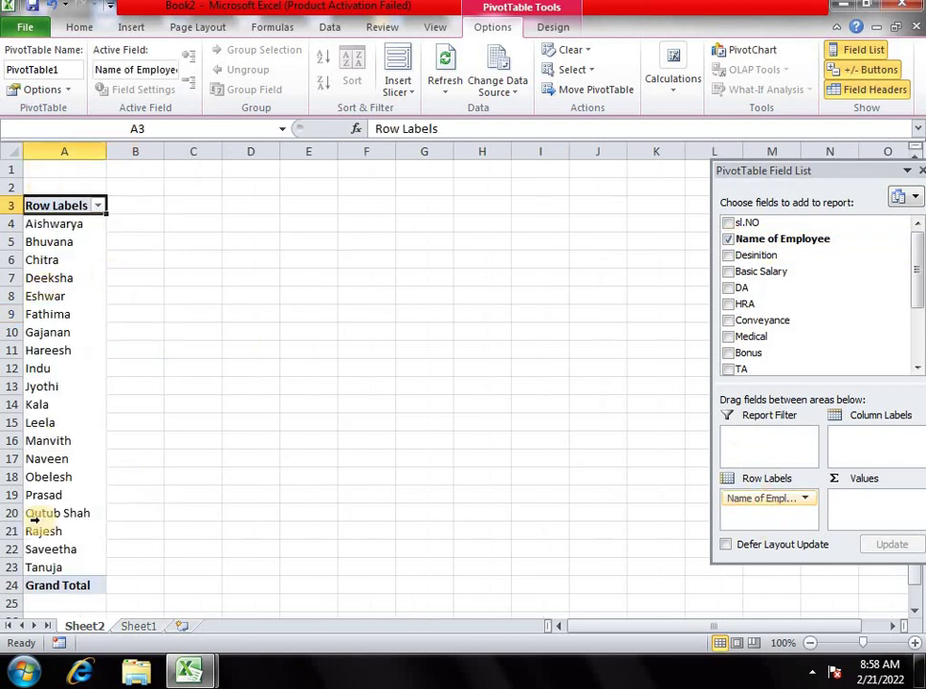
{"action": "left_click", "coordinate": [98, 206]}
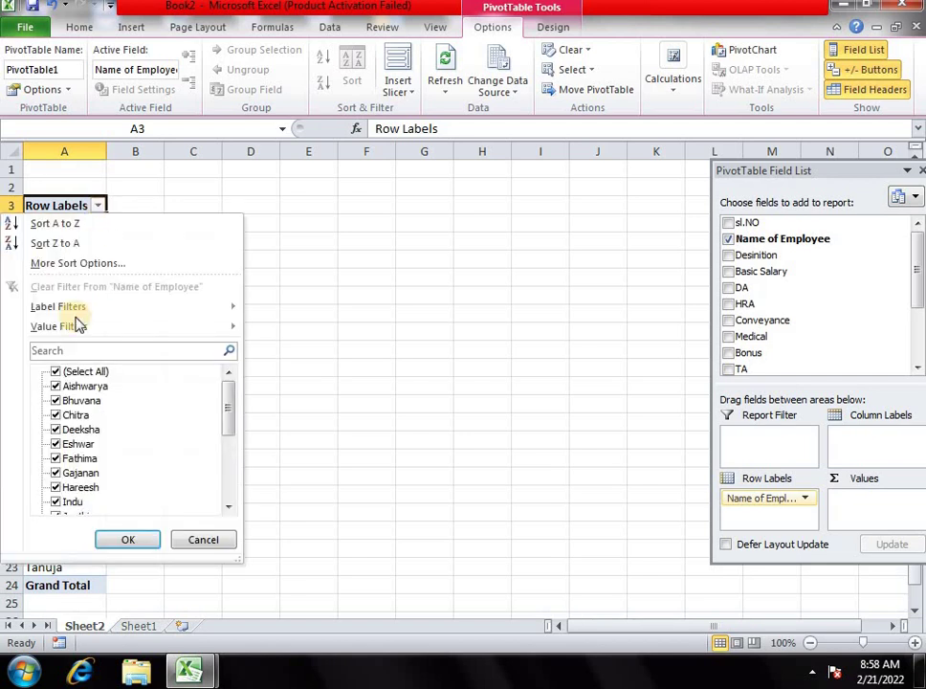
{"action": "left_click", "coordinate": [56, 372]}
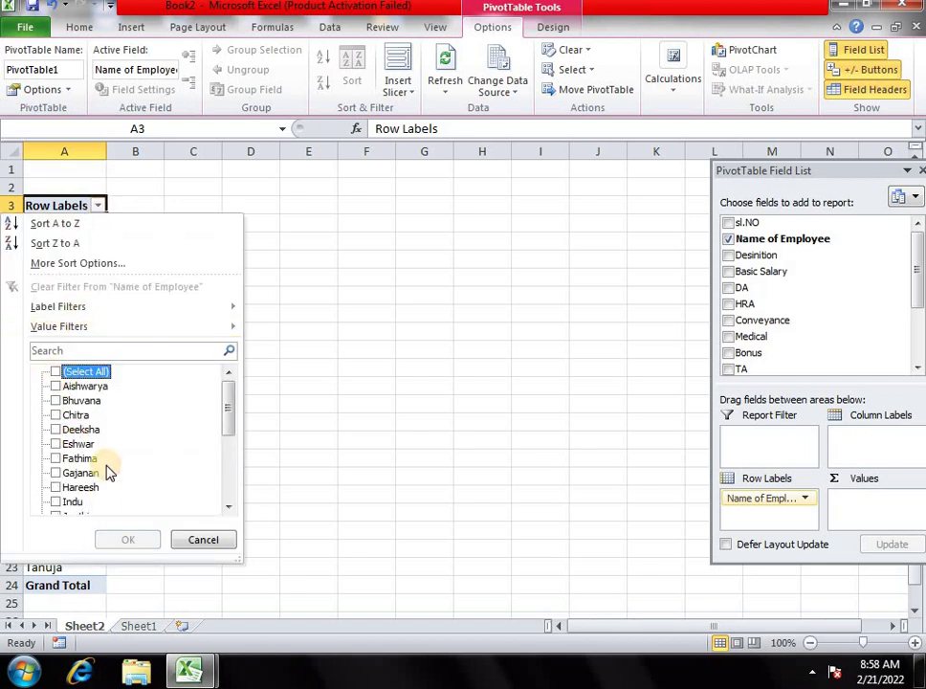
{"action": "left_click", "coordinate": [55, 387]}
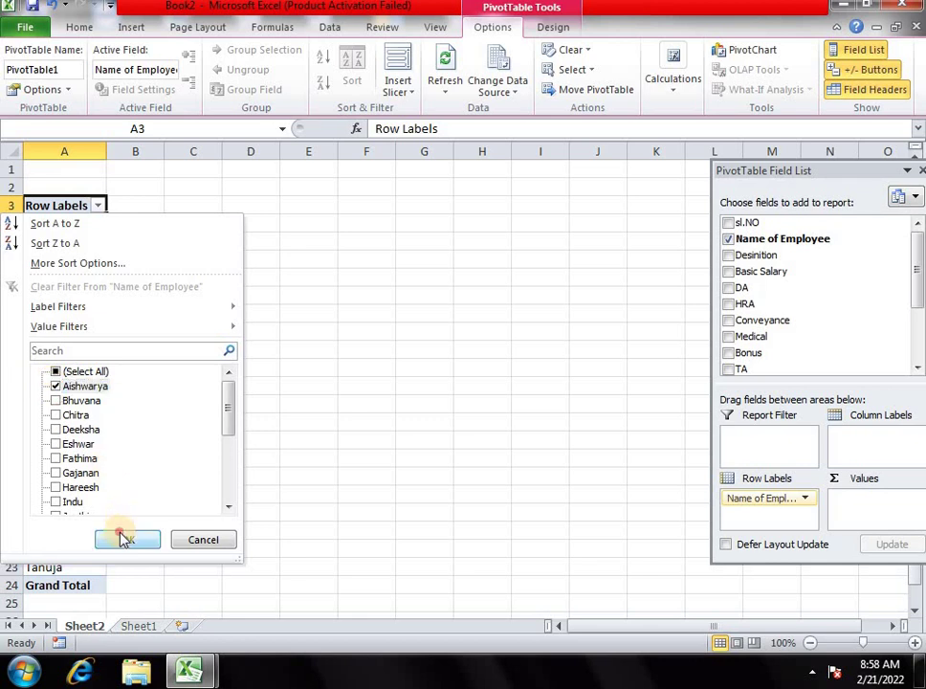
{"action": "left_click", "coordinate": [124, 538]}
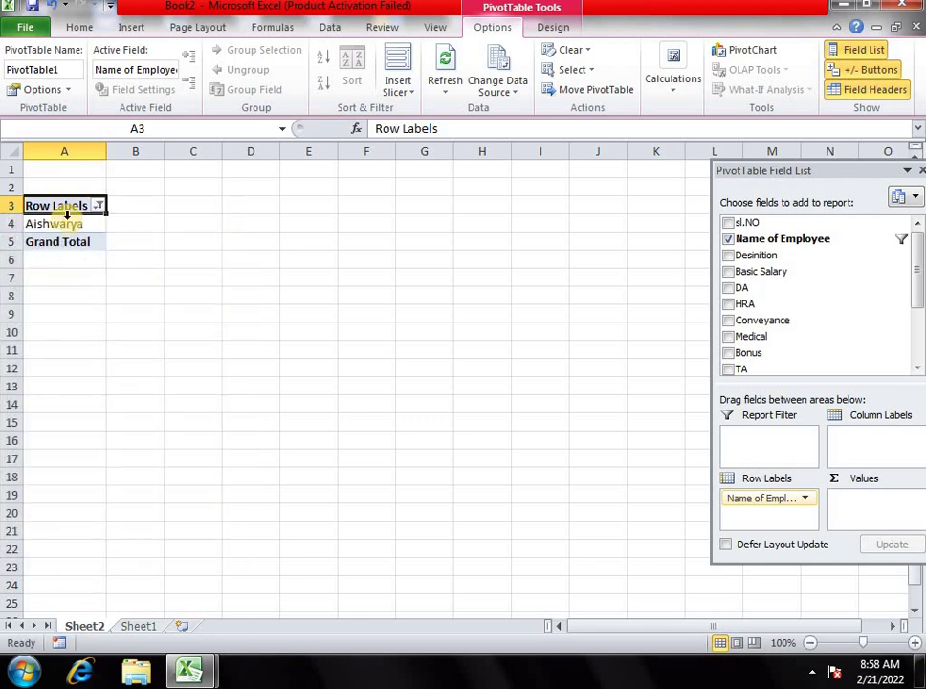
Restore the name filter to Select All so every employee shows.
{"action": "left_click", "coordinate": [100, 206]}
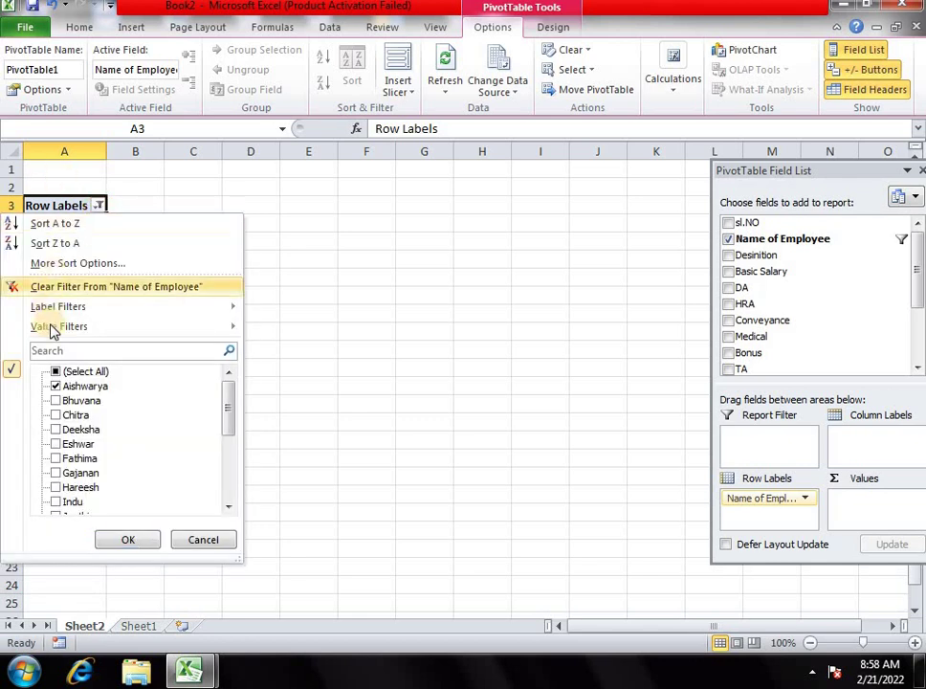
{"action": "left_click", "coordinate": [57, 373]}
{"action": "left_click", "coordinate": [130, 538]}
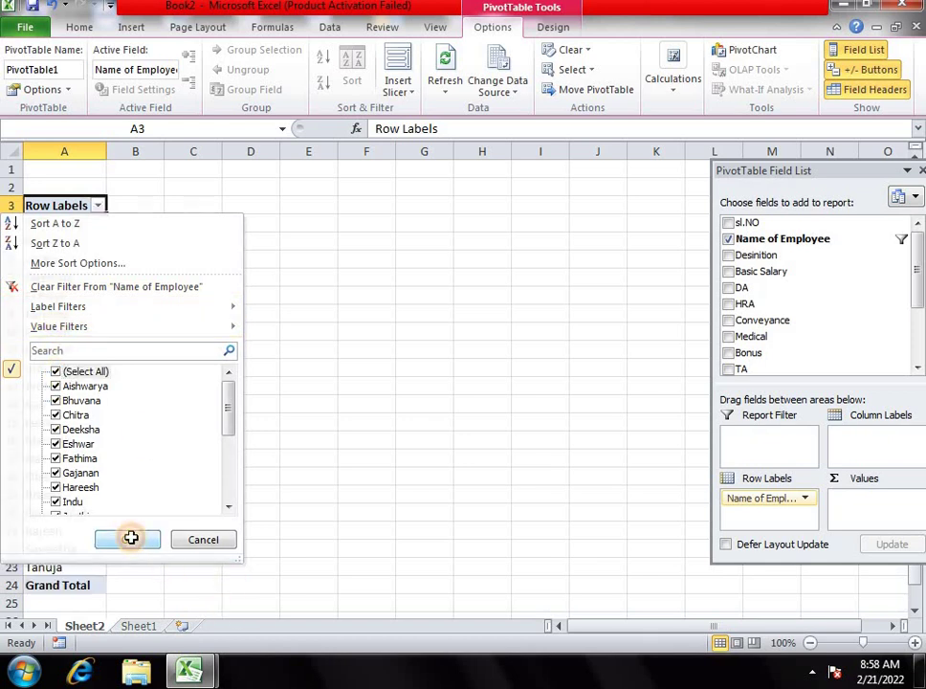
Place sl.NO in Report Filter, then Desinition above Name of Employee in Row Labels.
{"action": "left_click_drag", "start_coordinate": [729, 223], "coordinate": [771, 437]}
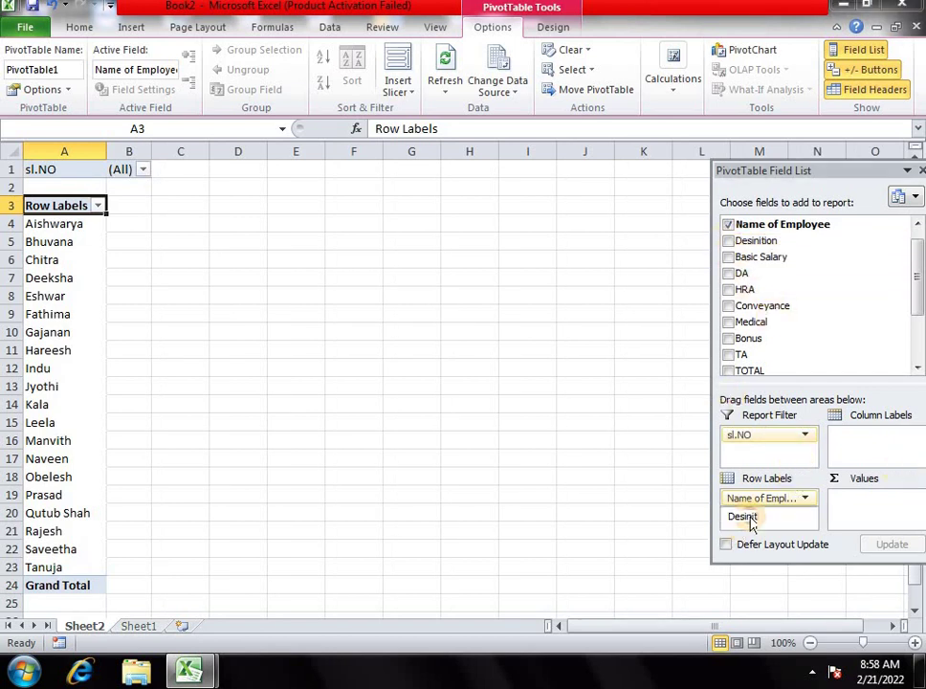
{"action": "left_click_drag", "start_coordinate": [731, 240], "coordinate": [746, 517]}
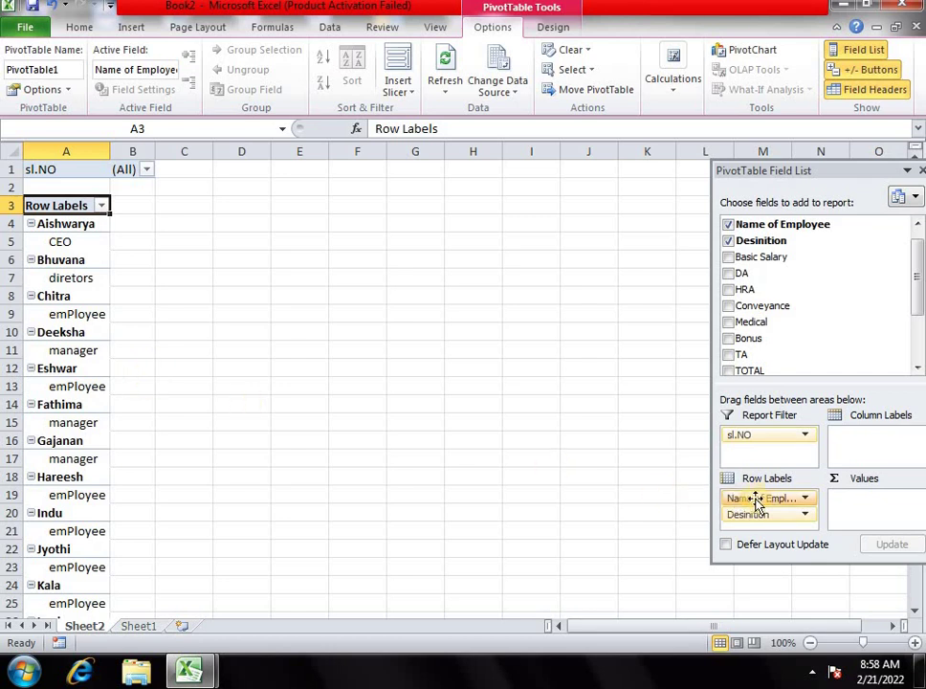
{"action": "left_click_drag", "start_coordinate": [765, 503], "coordinate": [769, 521]}
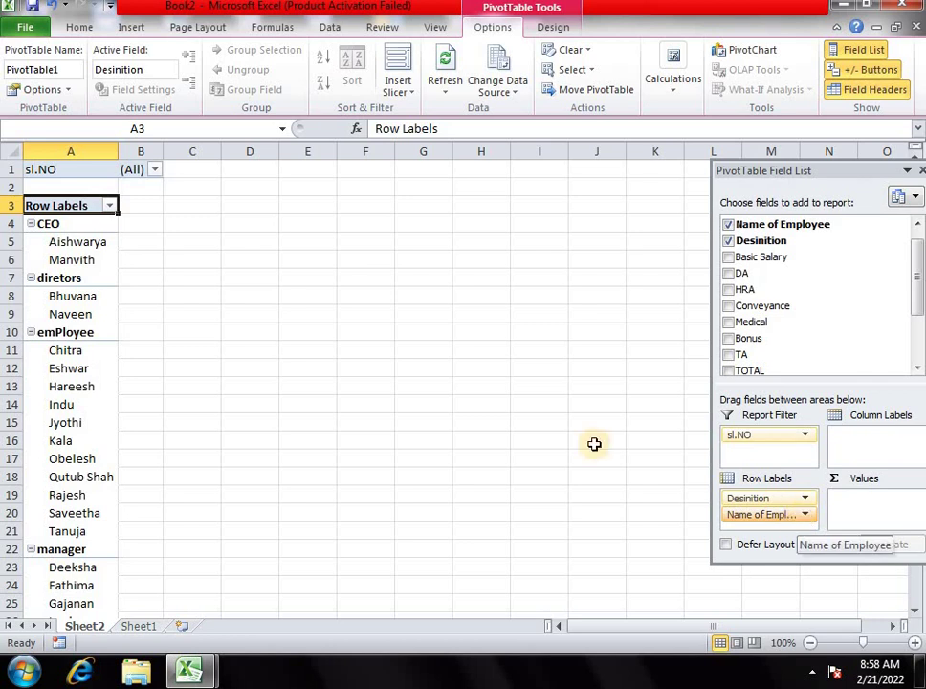
{"action": "left_click", "coordinate": [124, 271]}
{"action": "scroll", "coordinate": [221, 347], "scroll_direction": "down", "scroll_amount": 5}
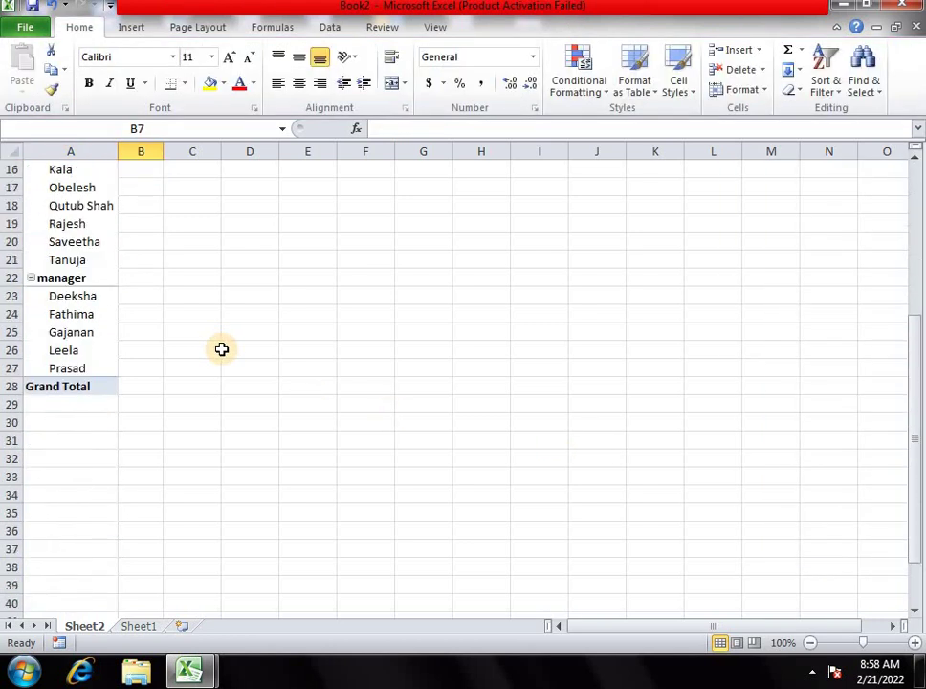
{"action": "scroll", "coordinate": [111, 390], "scroll_direction": "up", "scroll_amount": 5}
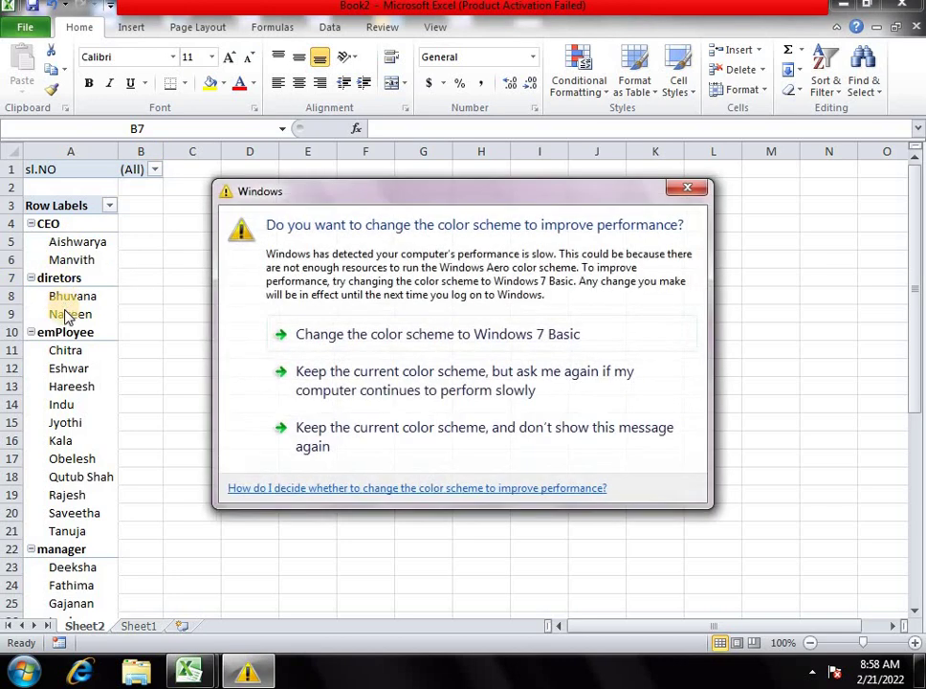
{"action": "left_click", "coordinate": [689, 189]}
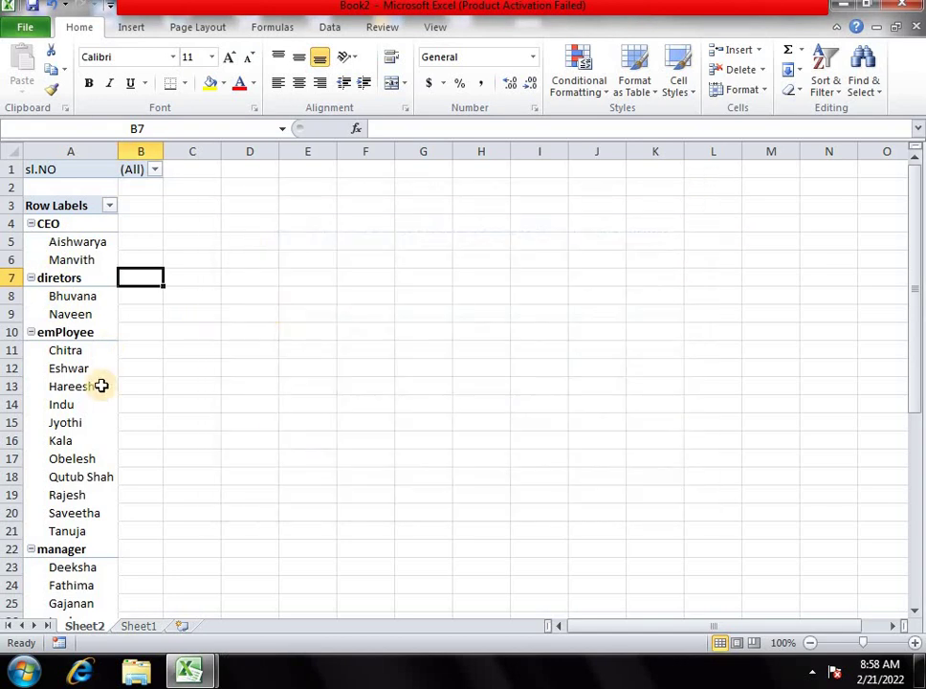
{"action": "scroll", "coordinate": [92, 431], "scroll_direction": "down", "scroll_amount": 2}
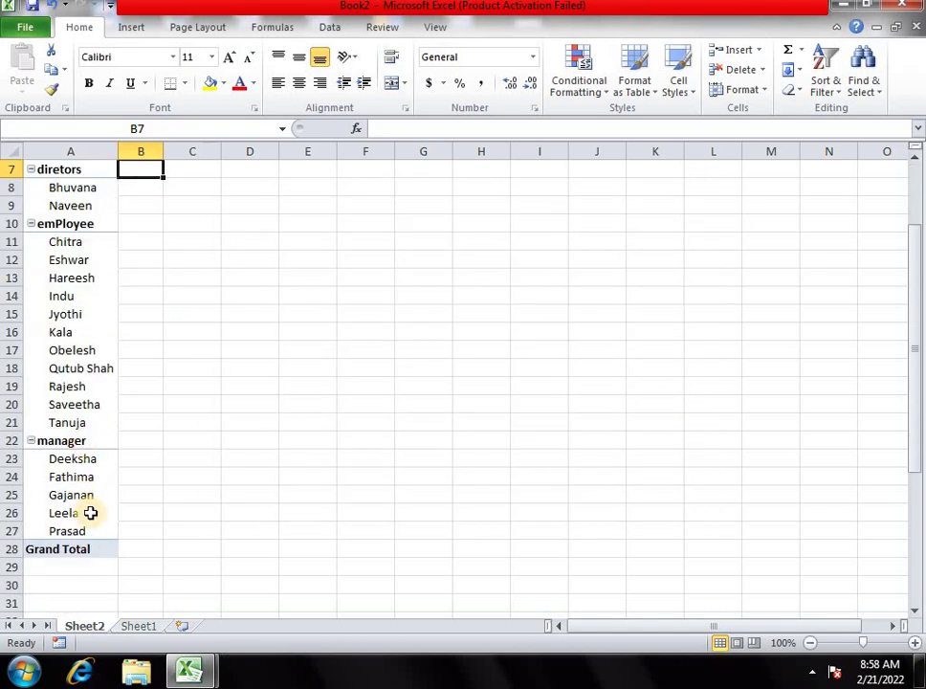
{"action": "left_click", "coordinate": [68, 386]}
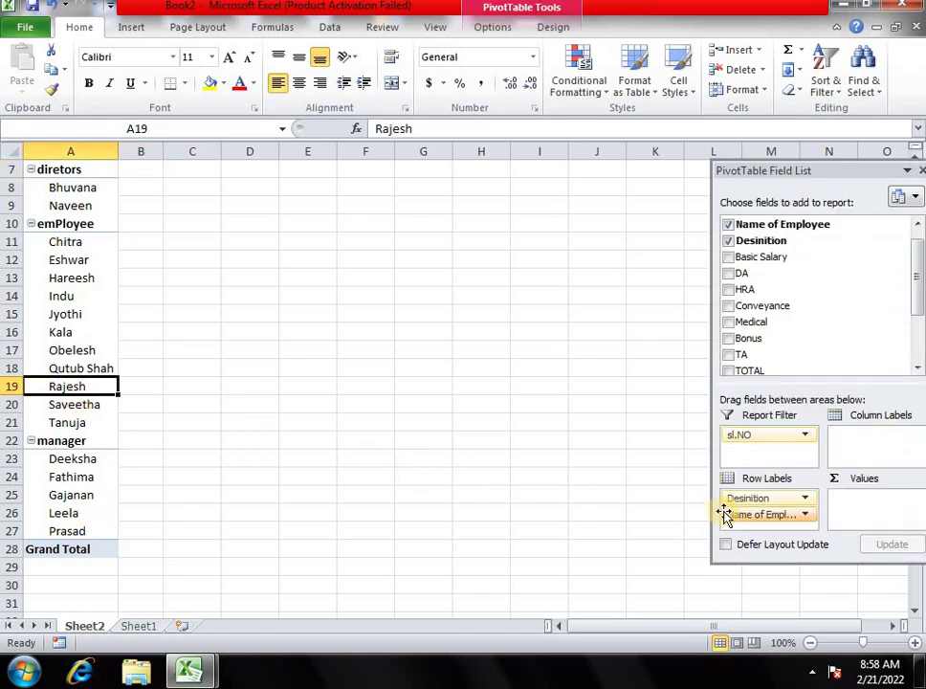
Sum Basic Salary, DA, HRA, Conveyance, Medical, Bonus and TA in the pivot values.
{"action": "left_click_drag", "start_coordinate": [732, 263], "coordinate": [858, 499]}
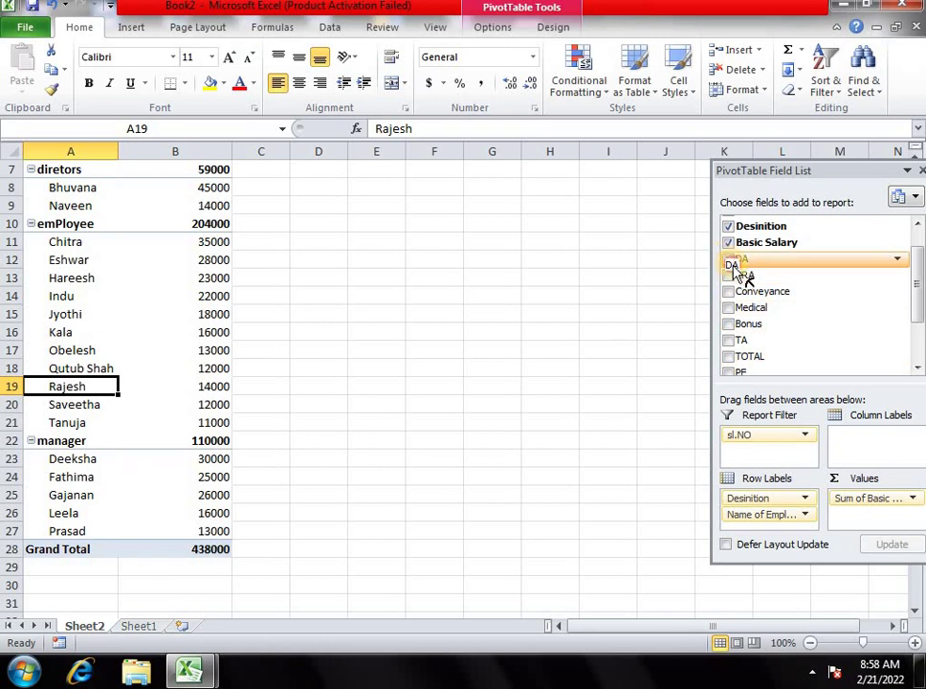
{"action": "left_click_drag", "start_coordinate": [745, 275], "coordinate": [858, 514]}
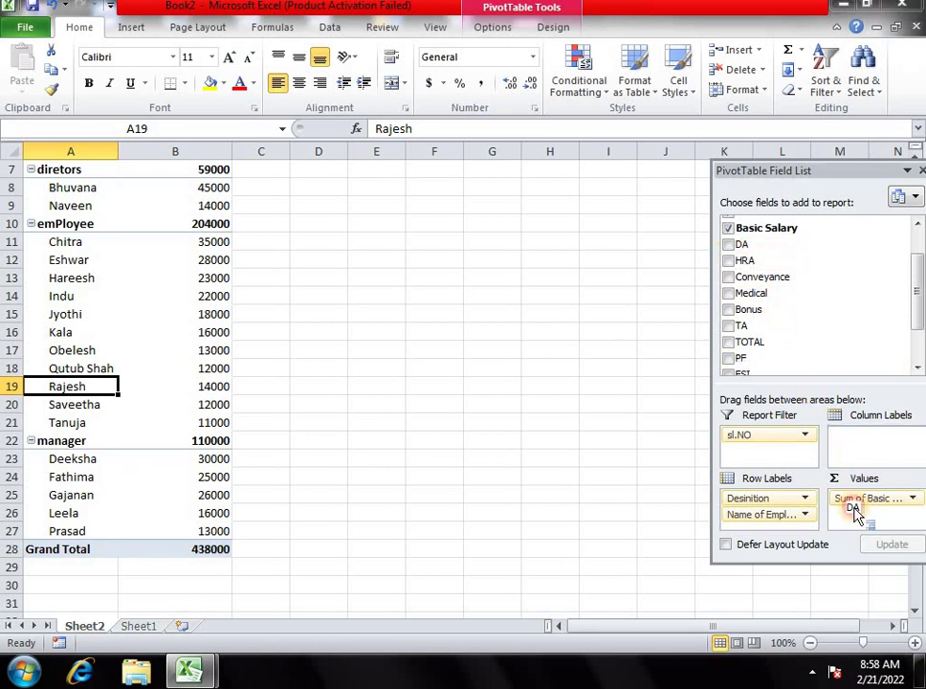
{"action": "mouse_move", "coordinate": [744, 260]}
{"action": "left_mouse_down"}
{"action": "mouse_move", "coordinate": [839, 524]}
{"action": "mouse_move", "coordinate": [858, 523]}
{"action": "left_mouse_up"}
{"action": "left_click", "coordinate": [731, 278]}
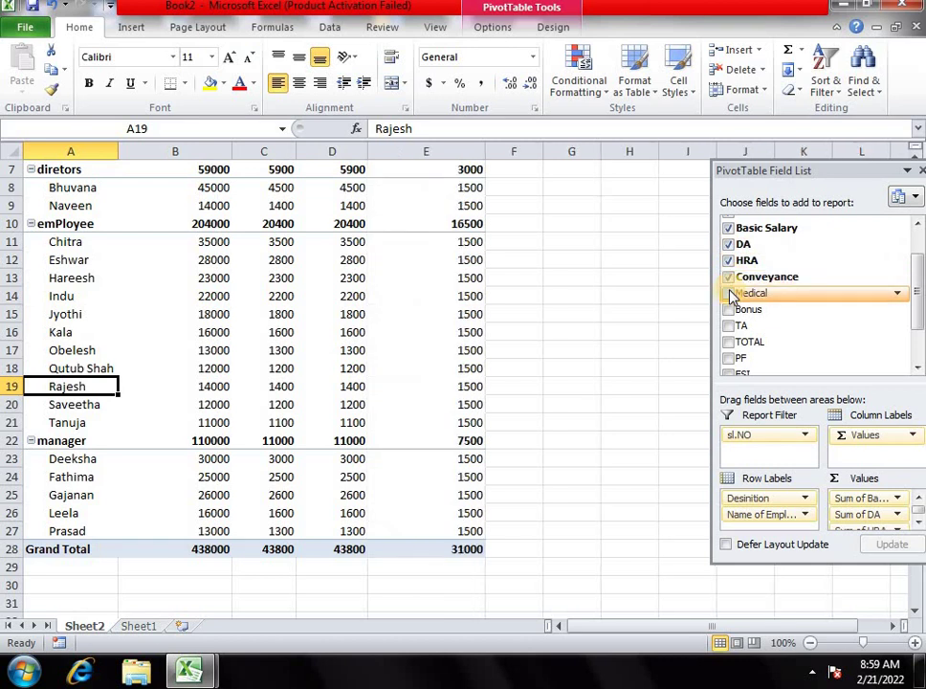
{"action": "left_click", "coordinate": [729, 293]}
{"action": "left_click", "coordinate": [729, 310]}
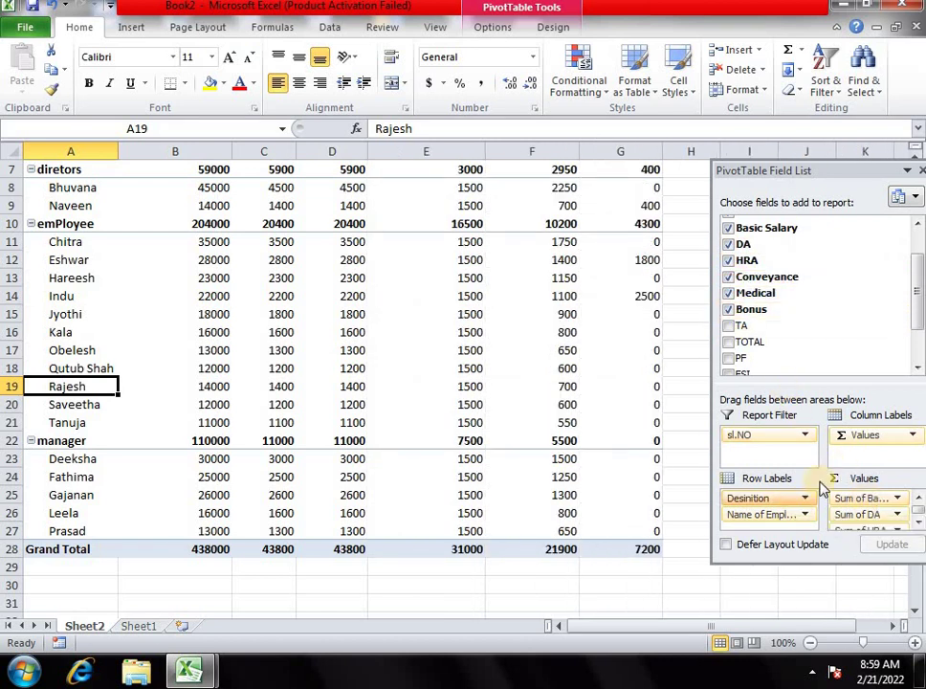
{"action": "left_click", "coordinate": [729, 327]}
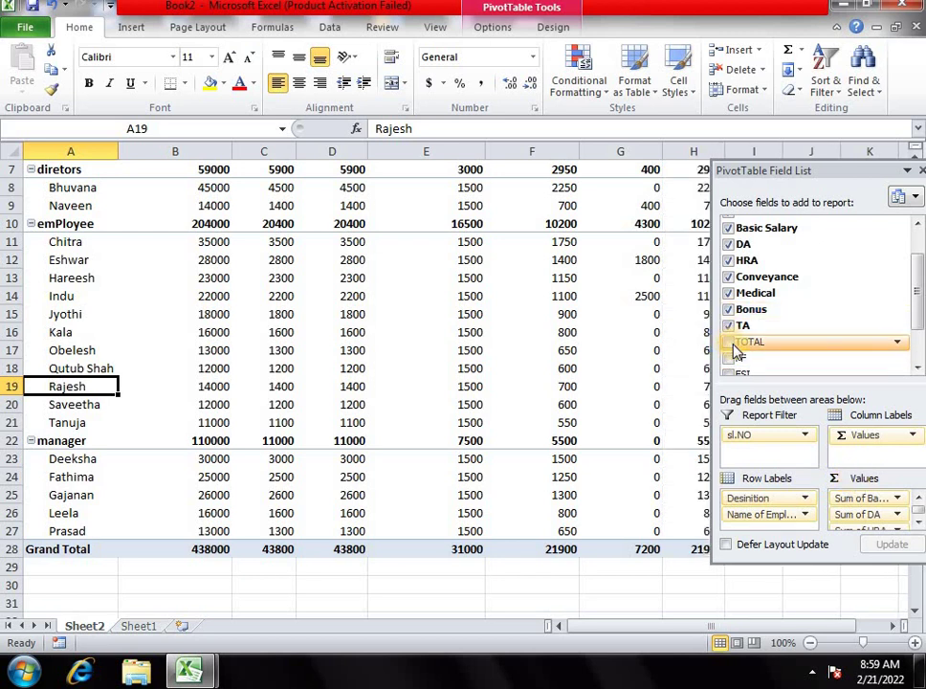
Add TOTAL, TOTAL2 and NET AMOUNT to the summed pivot values.
{"action": "left_click", "coordinate": [732, 343]}
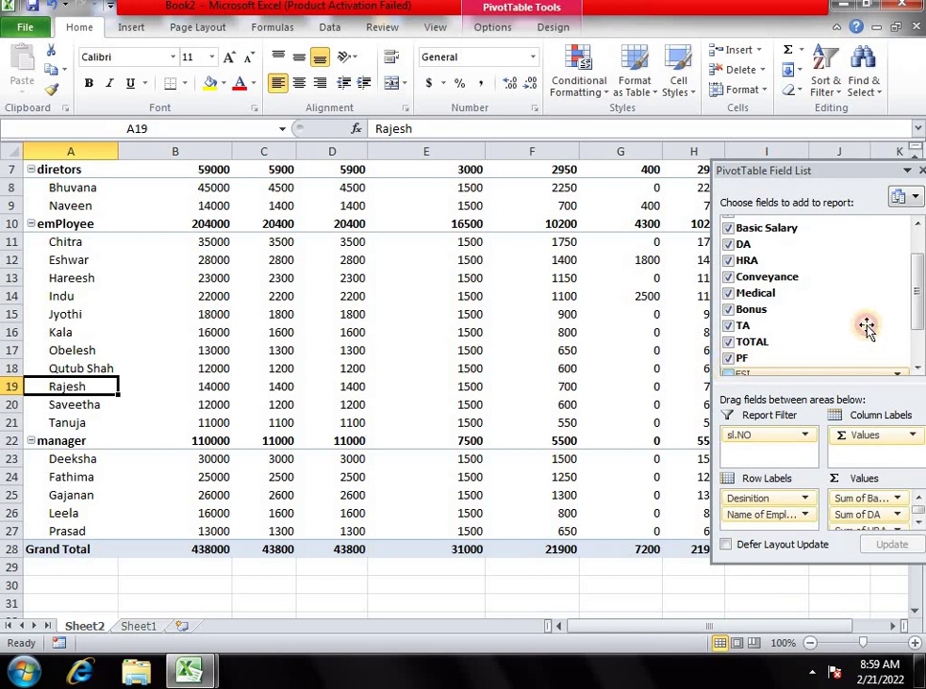
{"action": "left_click_drag", "start_coordinate": [914, 300], "coordinate": [916, 347]}
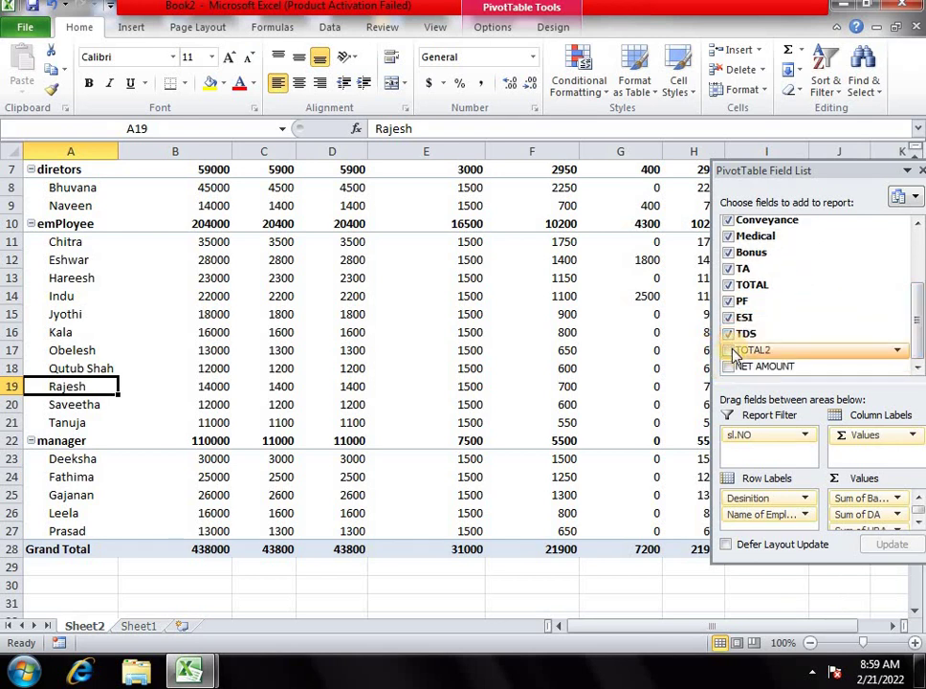
{"action": "left_click", "coordinate": [730, 349]}
{"action": "left_click", "coordinate": [731, 365]}
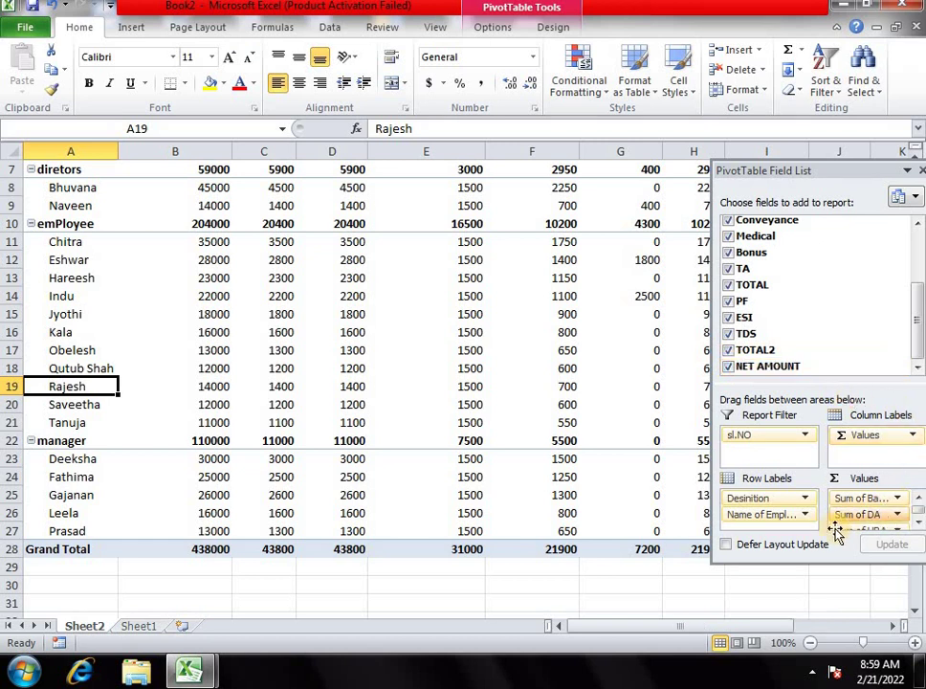
{"action": "left_click", "coordinate": [603, 369]}
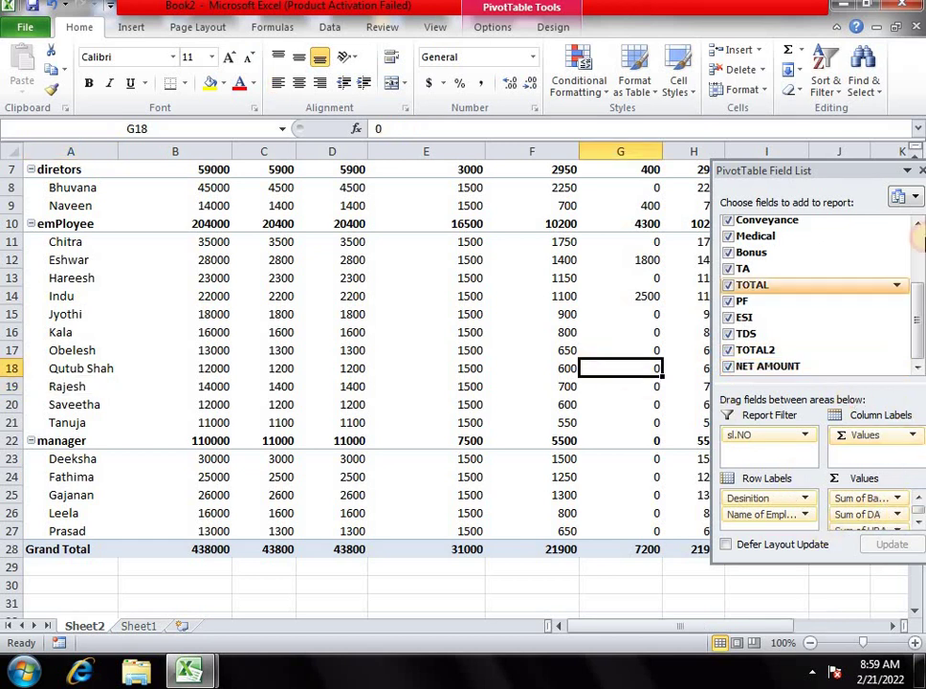
Close the Field List and review the pivot totals: 438000 Basic Salary, 455700 NET AMOUNT.
{"action": "left_click", "coordinate": [921, 171]}
{"action": "scroll", "coordinate": [535, 316], "scroll_direction": "up", "scroll_amount": 2}
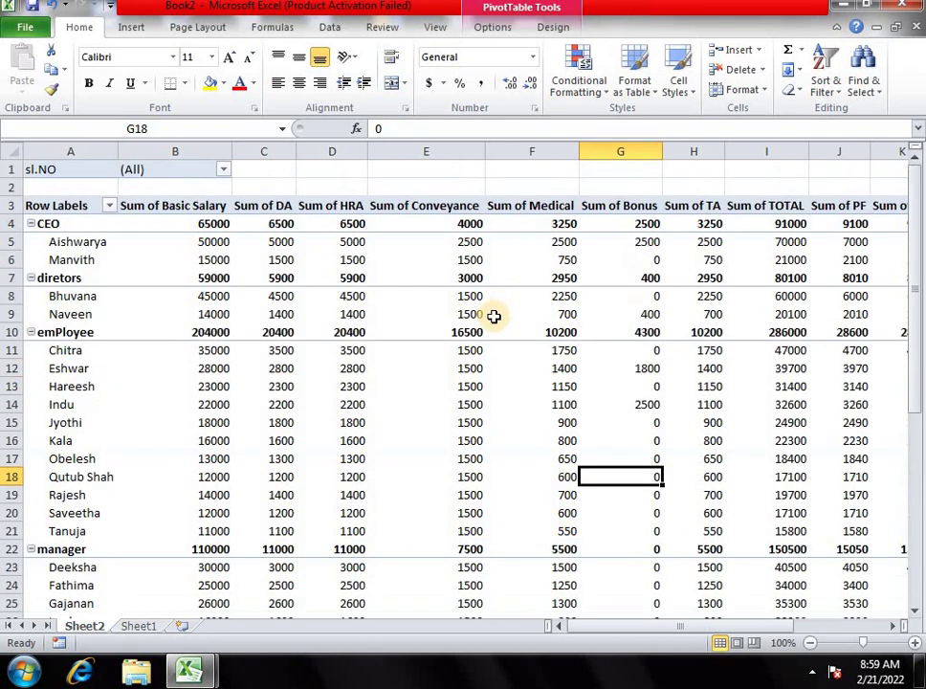
{"action": "scroll", "coordinate": [203, 284], "scroll_direction": "down", "scroll_amount": 3, "text": "ctrl"}
{"action": "scroll", "coordinate": [186, 342], "scroll_direction": "up", "scroll_amount": 3, "text": "ctrl"}
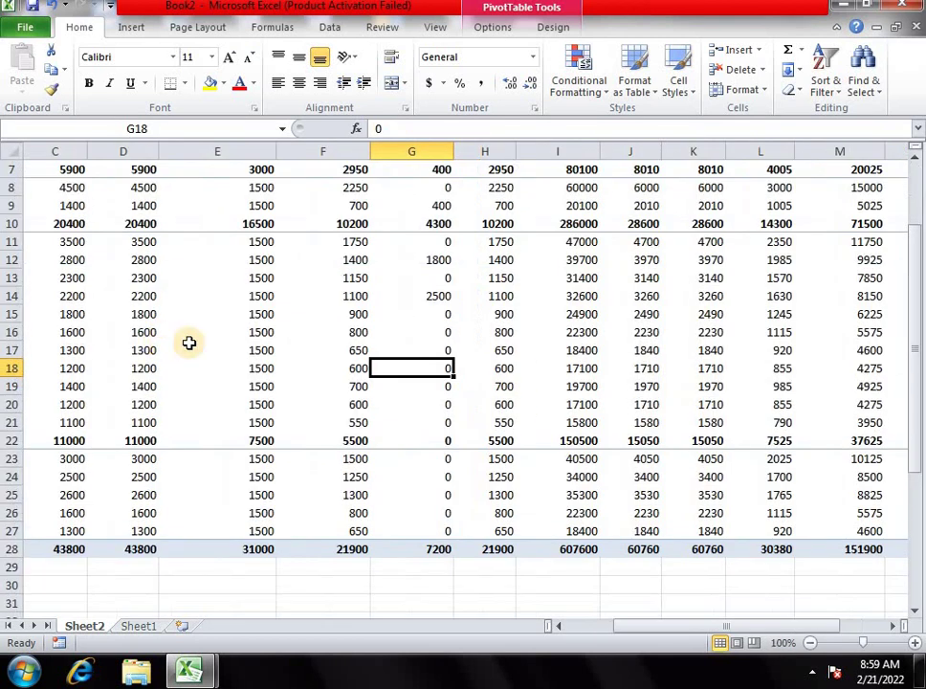
{"action": "left_click_drag", "start_coordinate": [668, 626], "coordinate": [574, 625]}
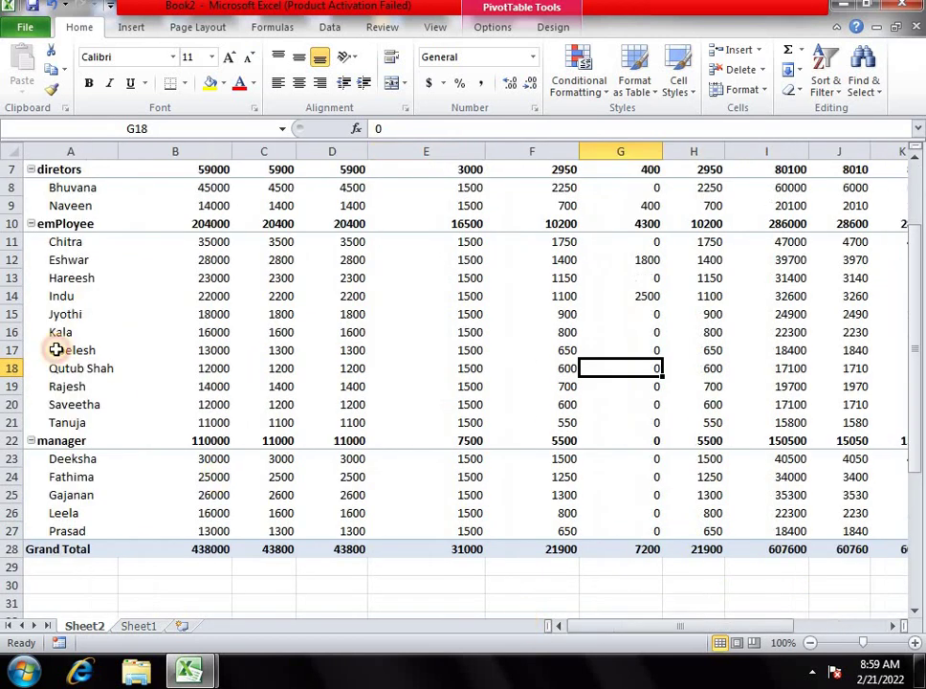
{"action": "scroll", "coordinate": [58, 347], "scroll_direction": "up", "scroll_amount": 2}
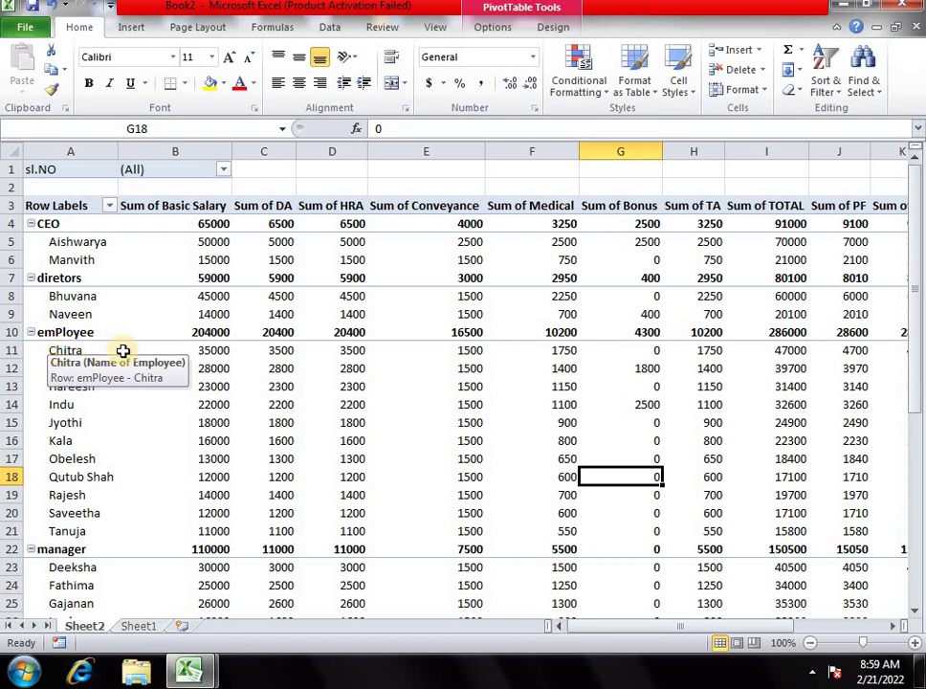
{"action": "scroll", "coordinate": [126, 356], "scroll_direction": "down", "scroll_amount": 2, "text": "ctrl"}
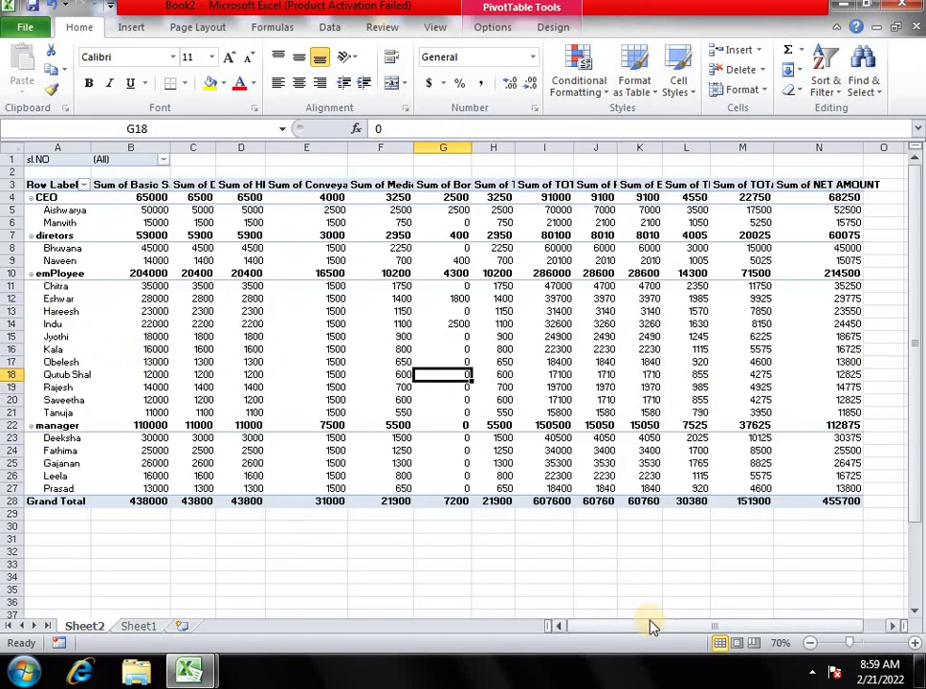
{"action": "scroll", "coordinate": [124, 364], "scroll_direction": "up", "scroll_amount": 1, "text": "ctrl"}
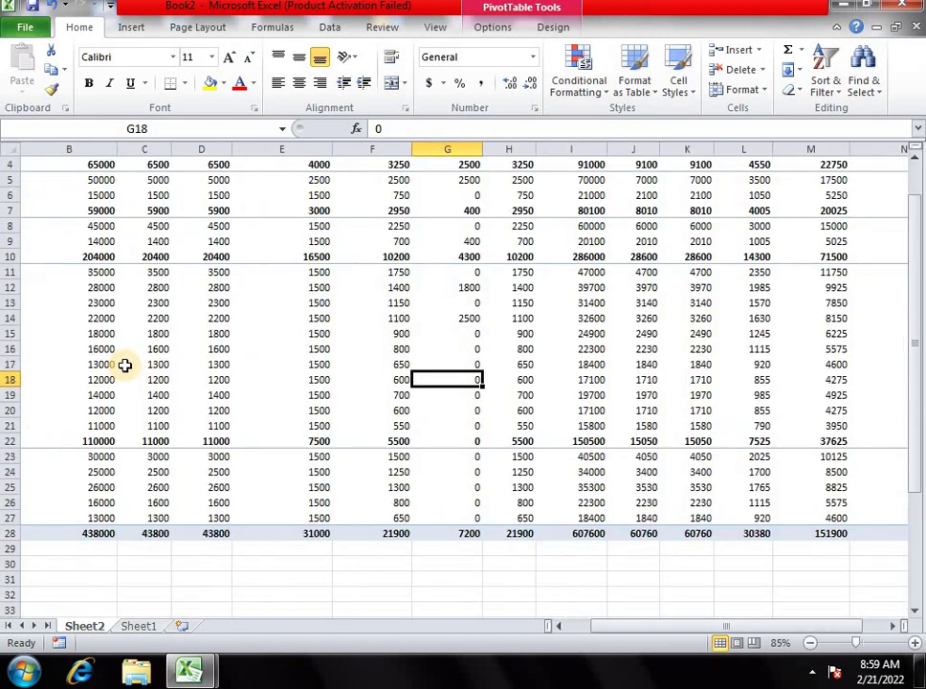
{"action": "scroll", "coordinate": [11, 330], "scroll_direction": "up", "scroll_amount": 1}
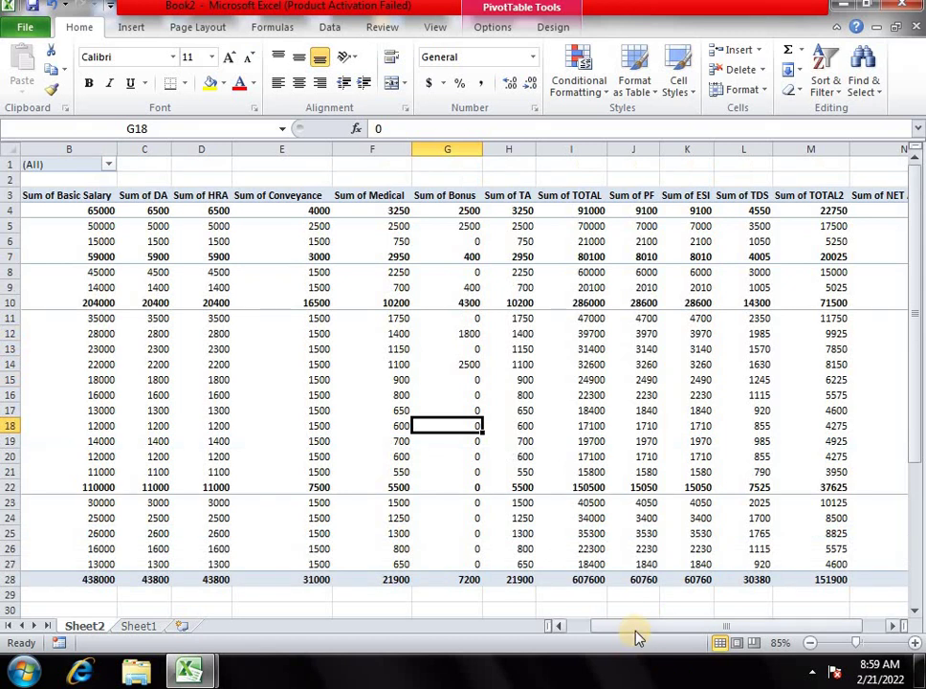
{"action": "left_click_drag", "start_coordinate": [639, 643], "coordinate": [619, 643]}
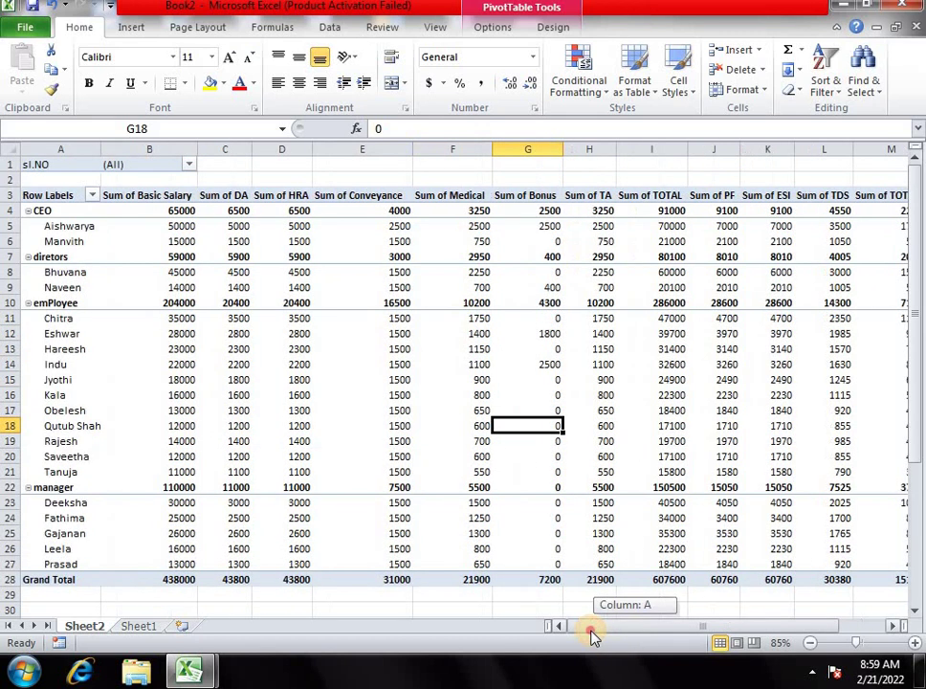
Filter the pivot's sl.NO report filter to show only sl.NO 2.
{"action": "left_click", "coordinate": [189, 165]}
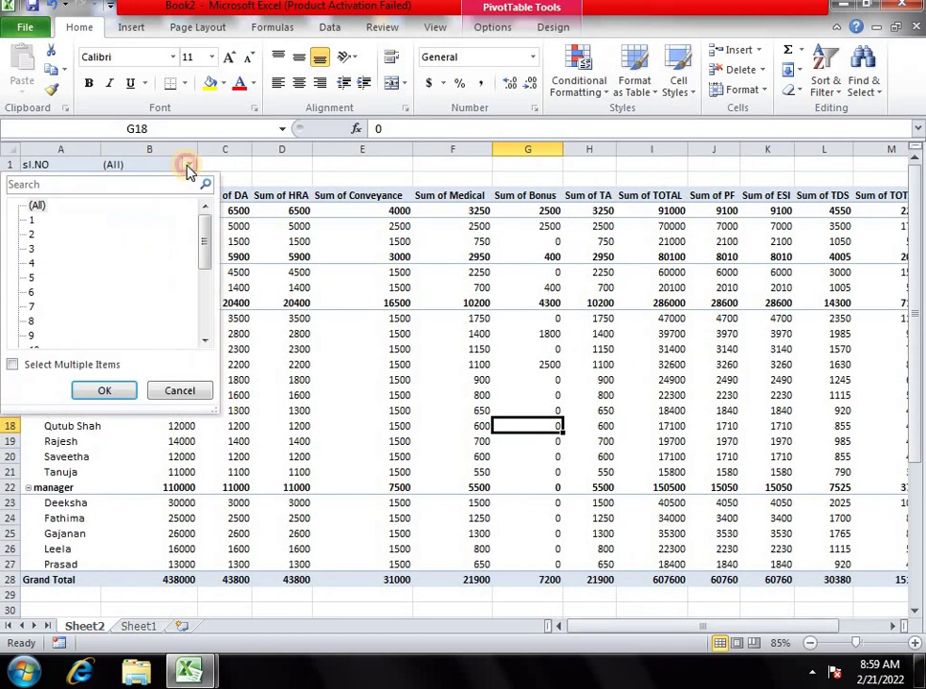
{"action": "left_click", "coordinate": [13, 366]}
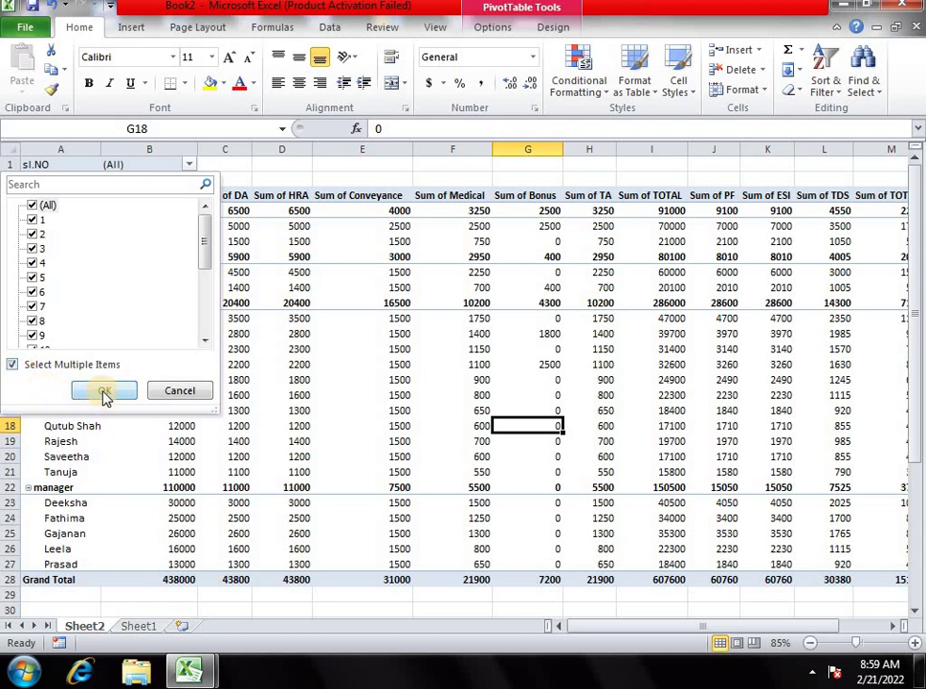
{"action": "left_click", "coordinate": [32, 205]}
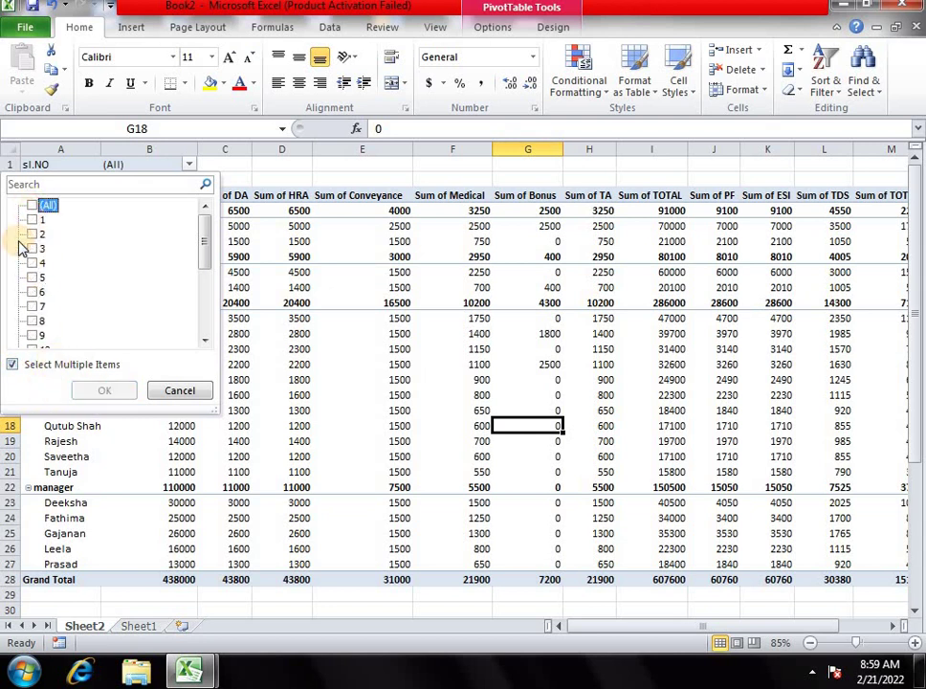
{"action": "left_click", "coordinate": [38, 233]}
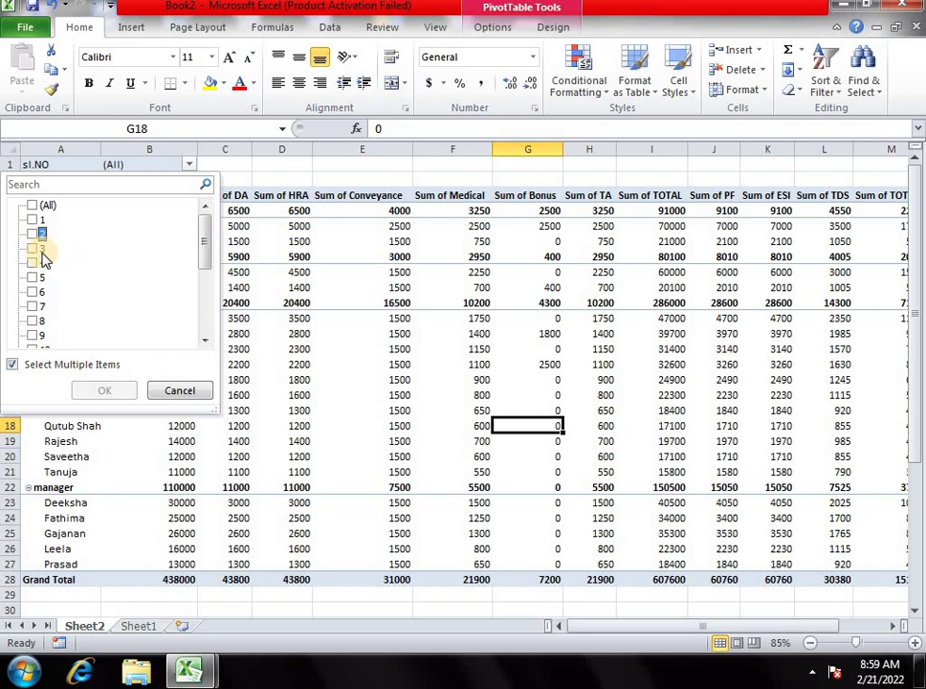
{"action": "left_click", "coordinate": [34, 234]}
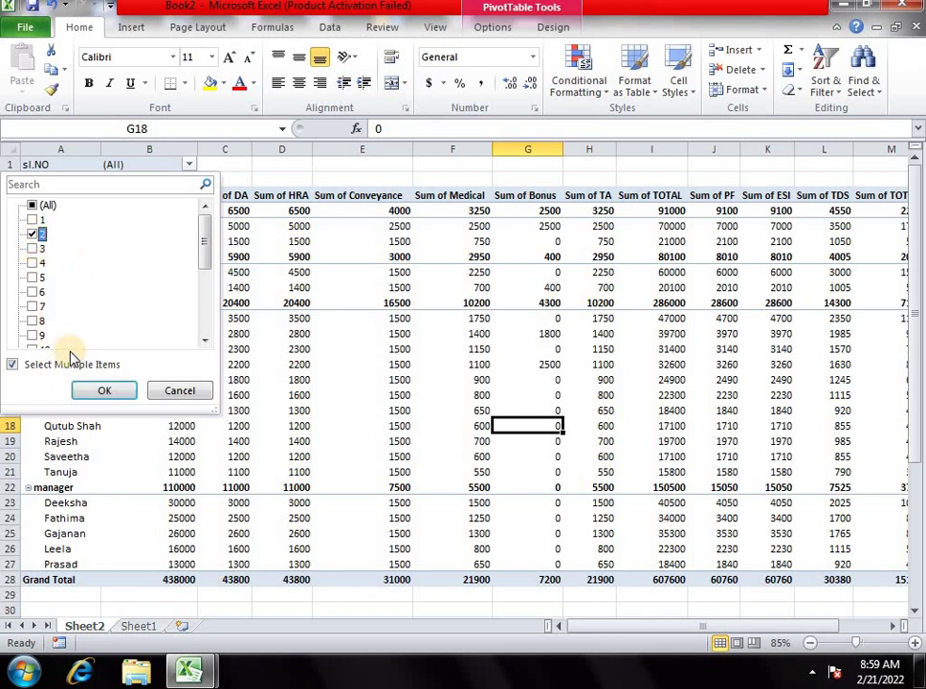
{"action": "left_click", "coordinate": [103, 389]}
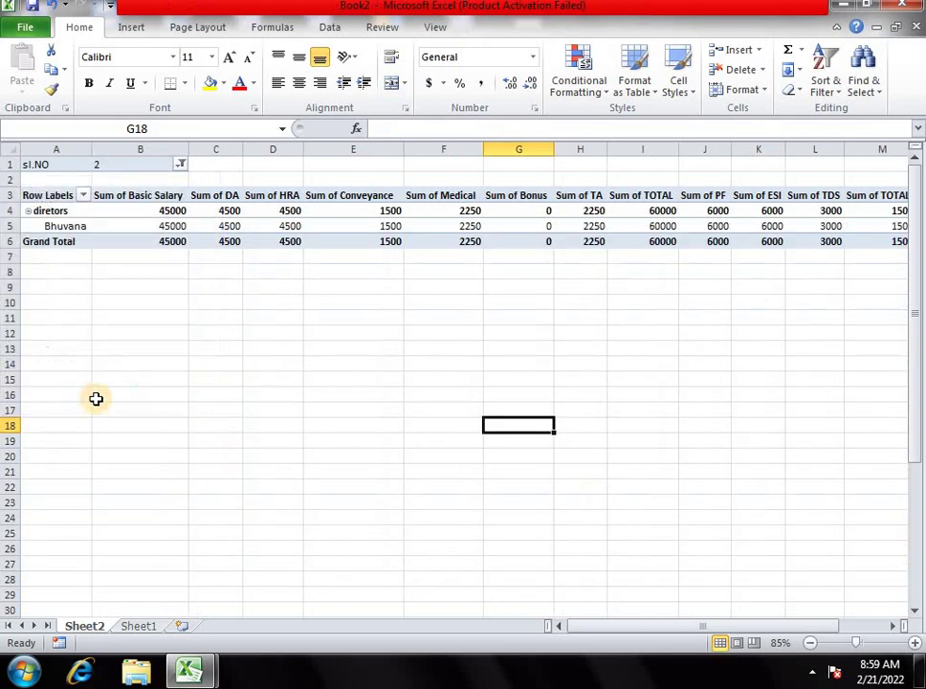
Set the sl.NO report filter back to (All).
{"action": "left_click", "coordinate": [181, 164]}
{"action": "left_click", "coordinate": [32, 205]}
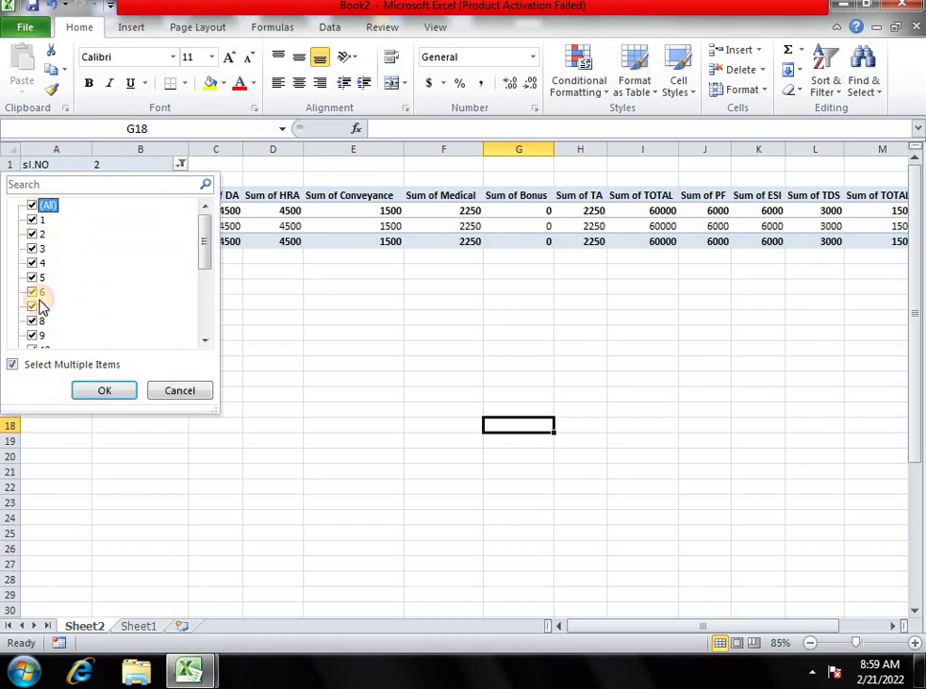
{"action": "left_click", "coordinate": [101, 391]}
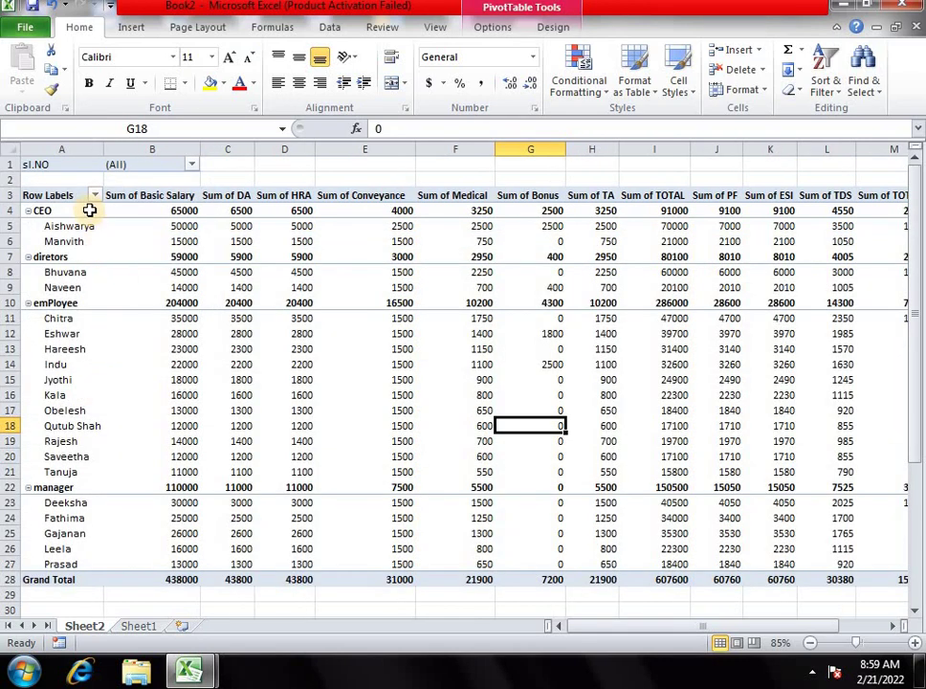
Limit the designation row filter to only diretors.
{"action": "left_click", "coordinate": [95, 195]}
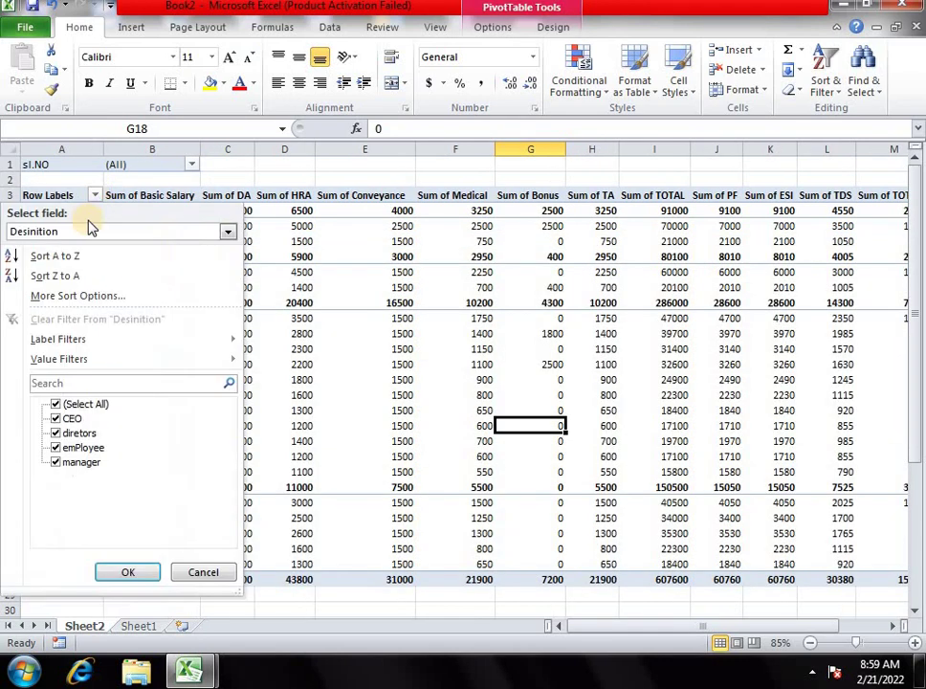
{"action": "left_click", "coordinate": [56, 405]}
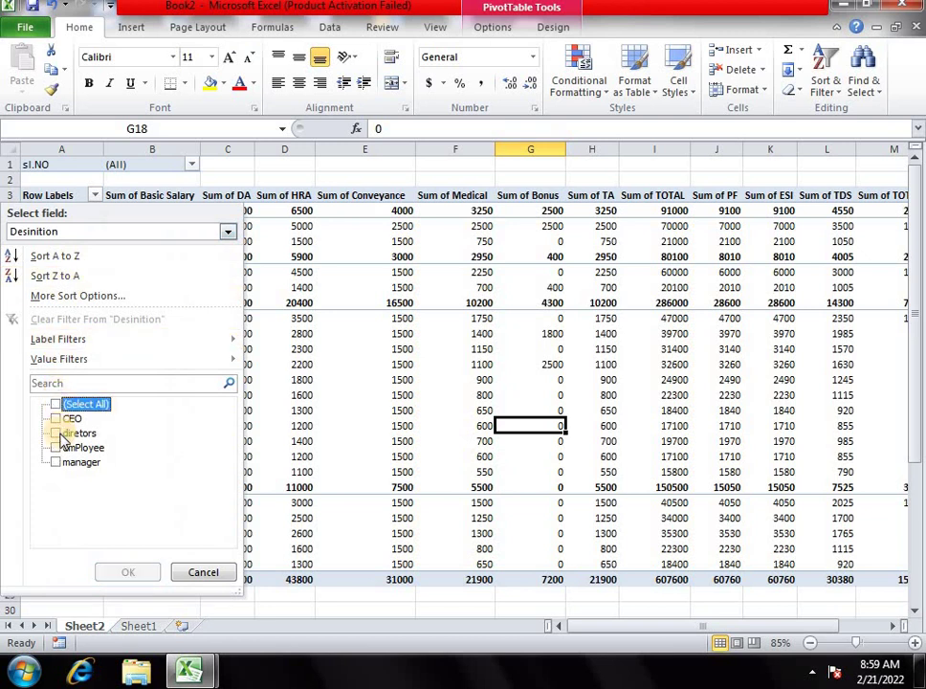
{"action": "left_click", "coordinate": [57, 434]}
{"action": "left_click", "coordinate": [131, 571]}
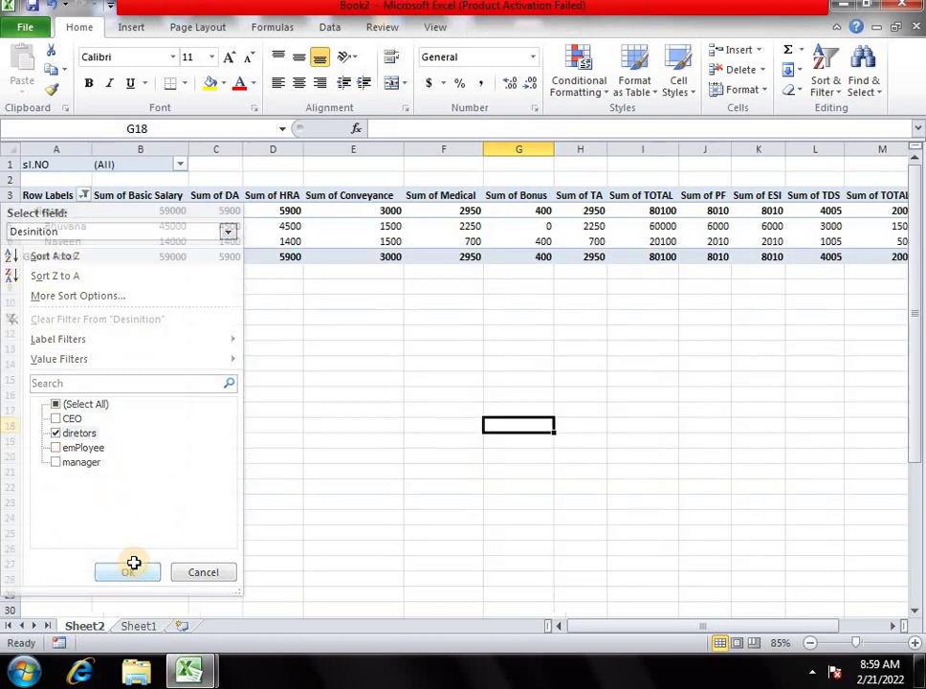
Restore the designation filter to Select All, showing CEO, diretors, emPloyee and manager.
{"action": "left_click", "coordinate": [85, 195]}
{"action": "left_click", "coordinate": [55, 404]}
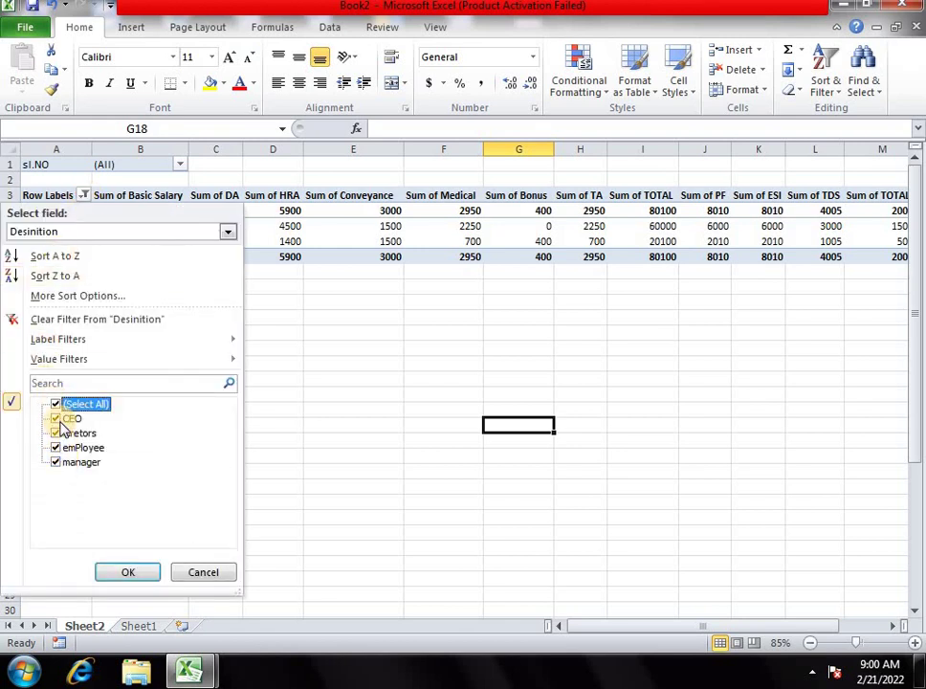
{"action": "key", "text": "Escape"}
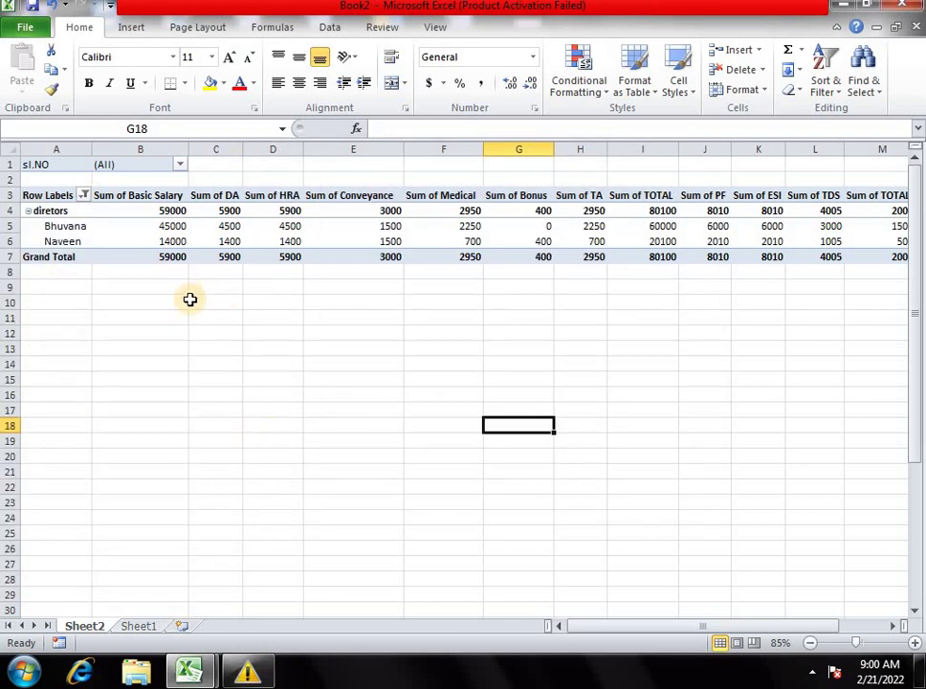
{"action": "left_click", "coordinate": [140, 318]}
{"action": "left_click", "coordinate": [84, 195]}
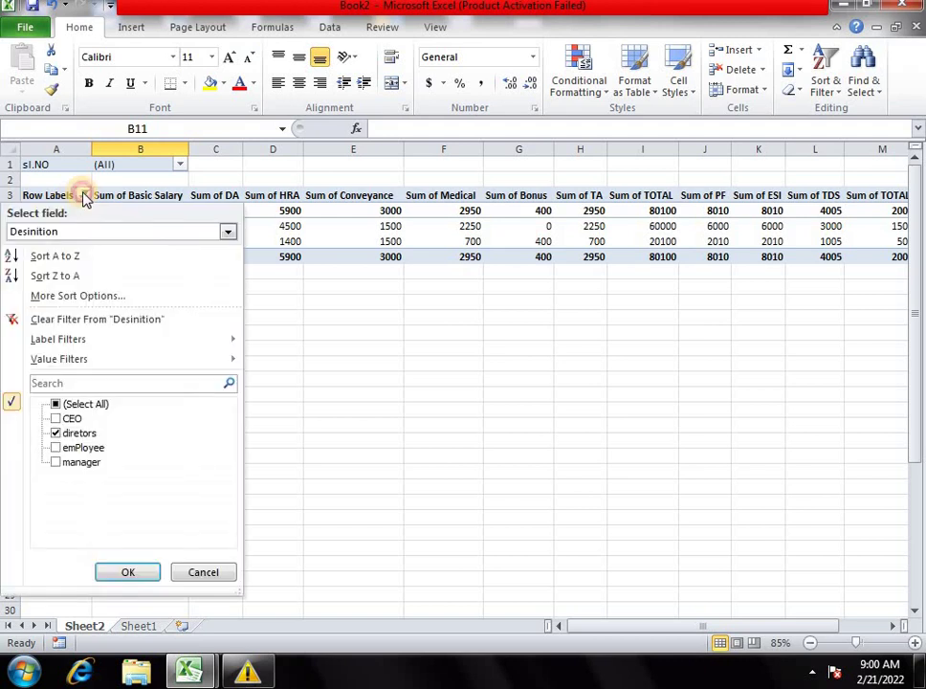
{"action": "left_click", "coordinate": [56, 404]}
{"action": "left_click", "coordinate": [128, 573]}
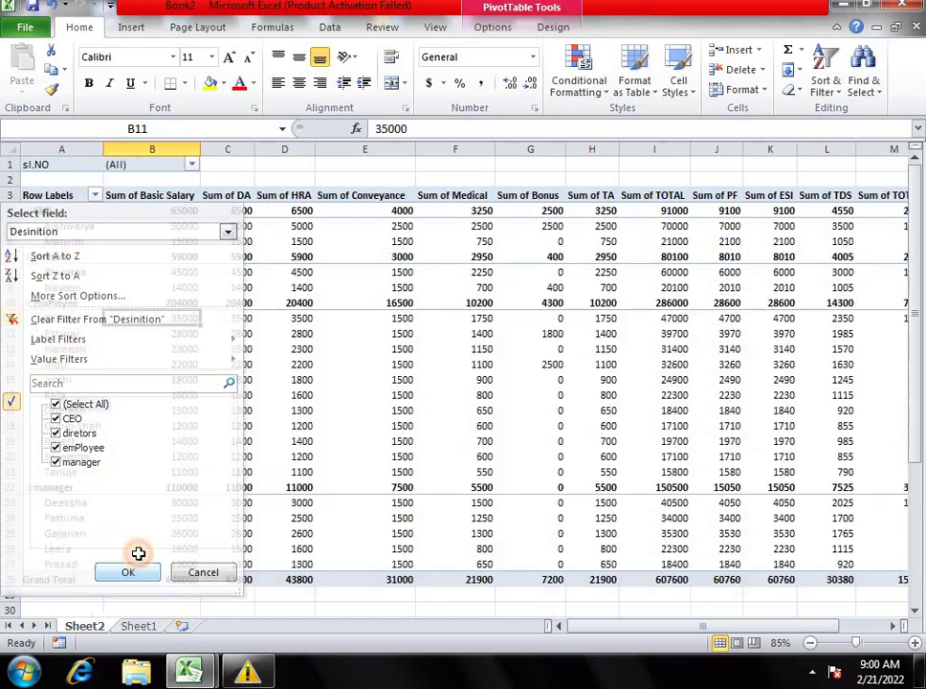
{"action": "left_click", "coordinate": [187, 398]}
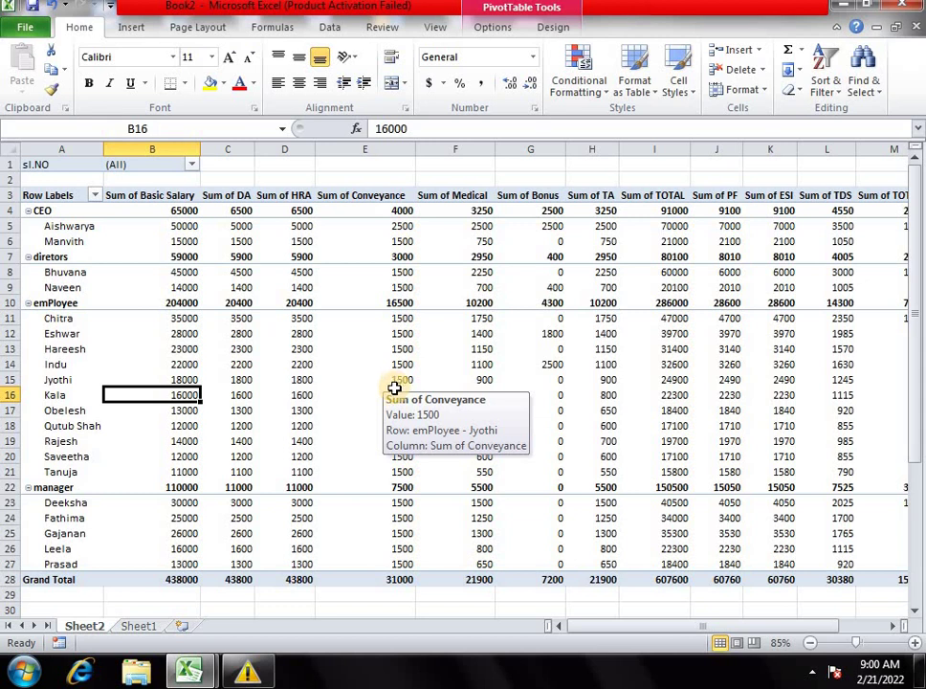
{"action": "left_click", "coordinate": [287, 365]}
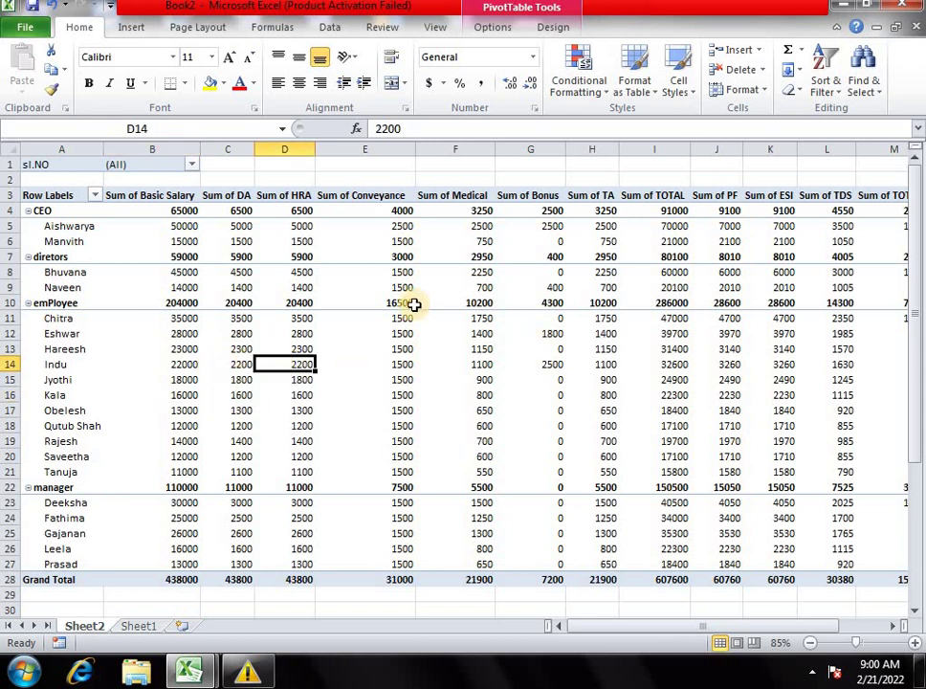
{"action": "left_click", "coordinate": [459, 350]}
{"action": "left_click", "coordinate": [228, 337]}
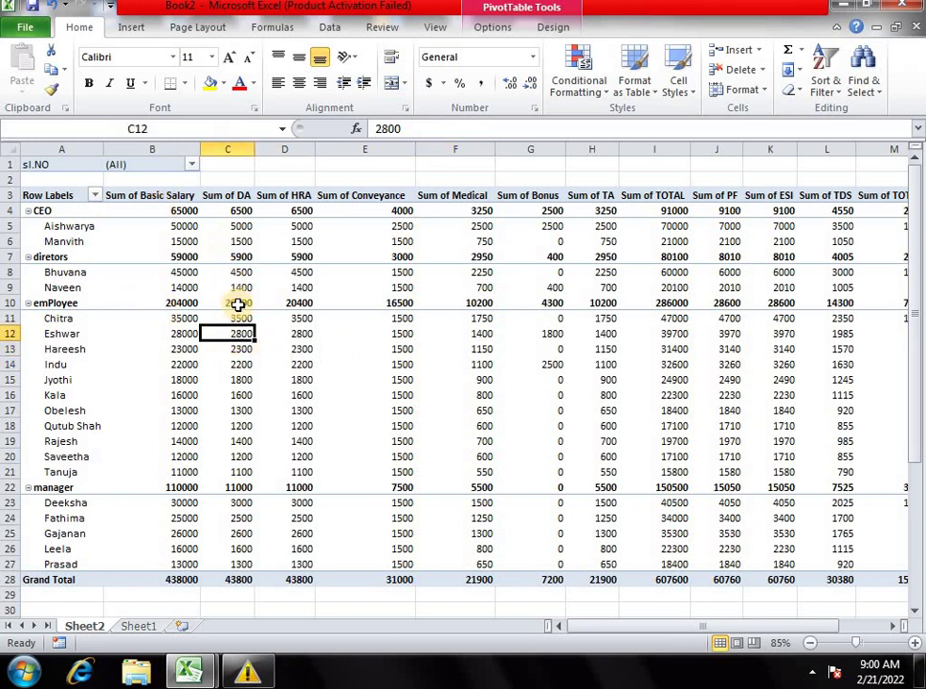
{"action": "left_click", "coordinate": [190, 257]}
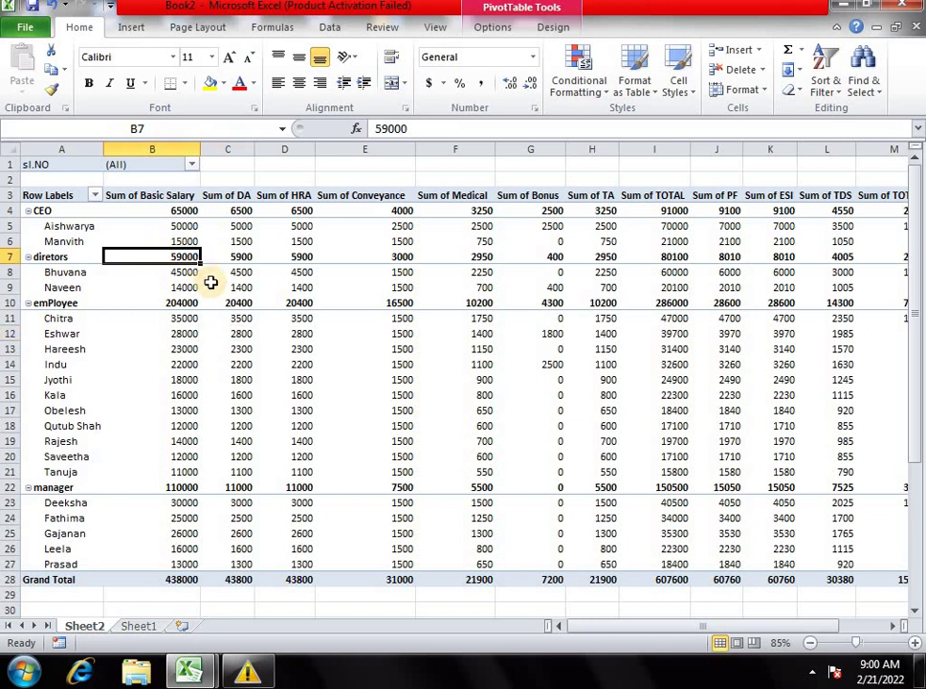
{"action": "left_click_drag", "start_coordinate": [765, 629], "coordinate": [709, 633]}
{"action": "left_click", "coordinate": [389, 334]}
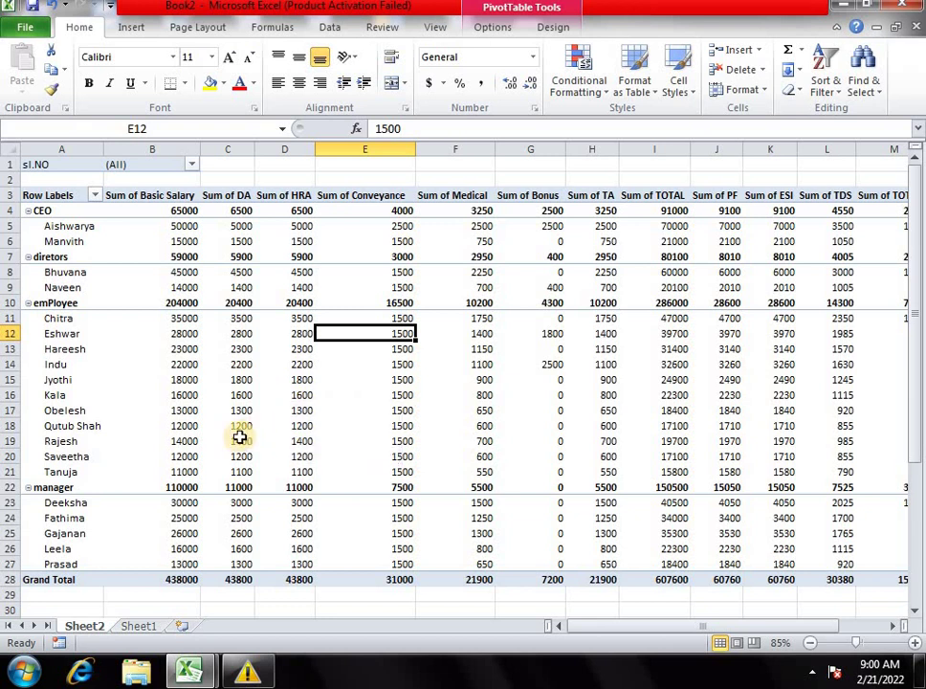
{"action": "left_click", "coordinate": [139, 287], "text": "ctrl"}
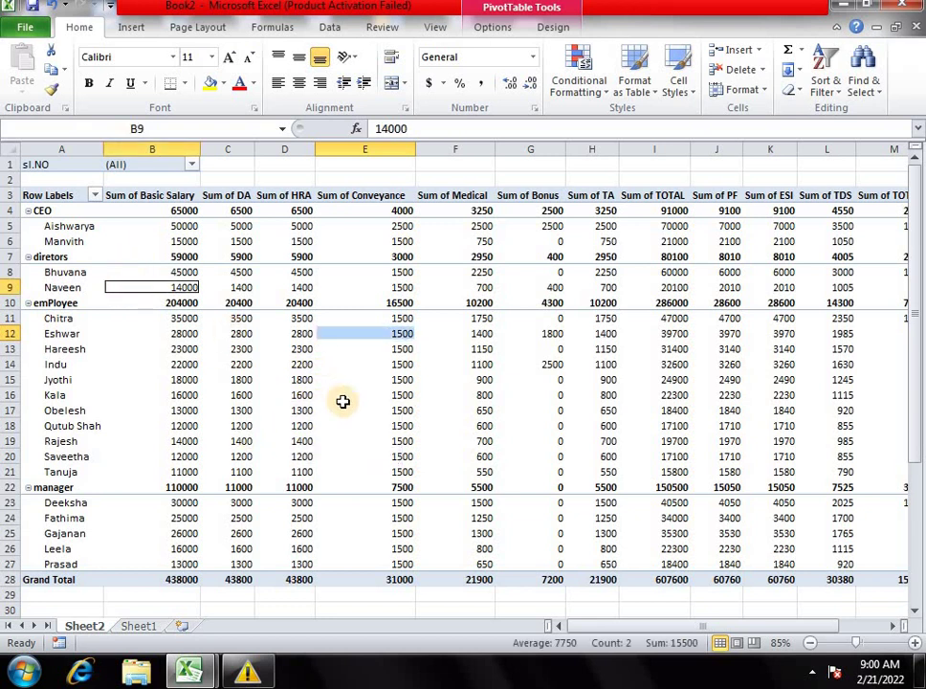